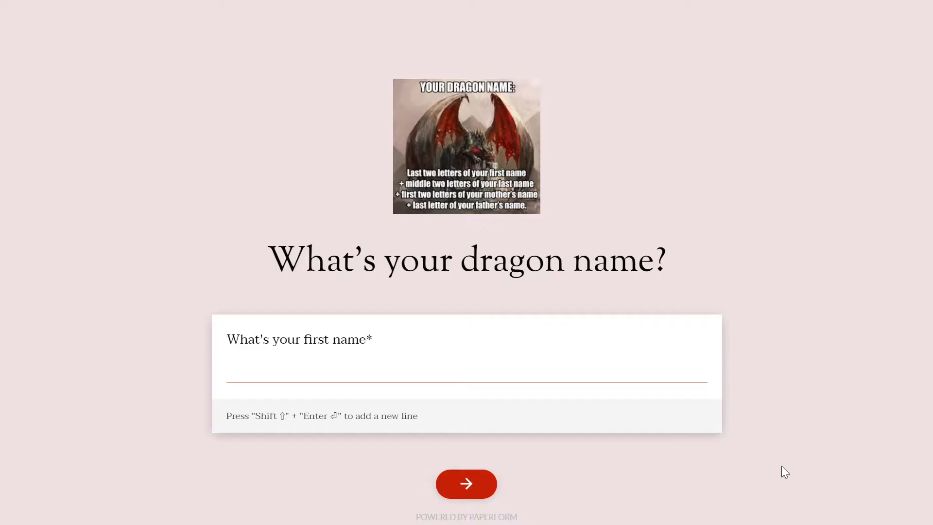
Step: Submit a first name on the dragon-name sample form, then begin creating a new form
text(Toby)
key(Return)
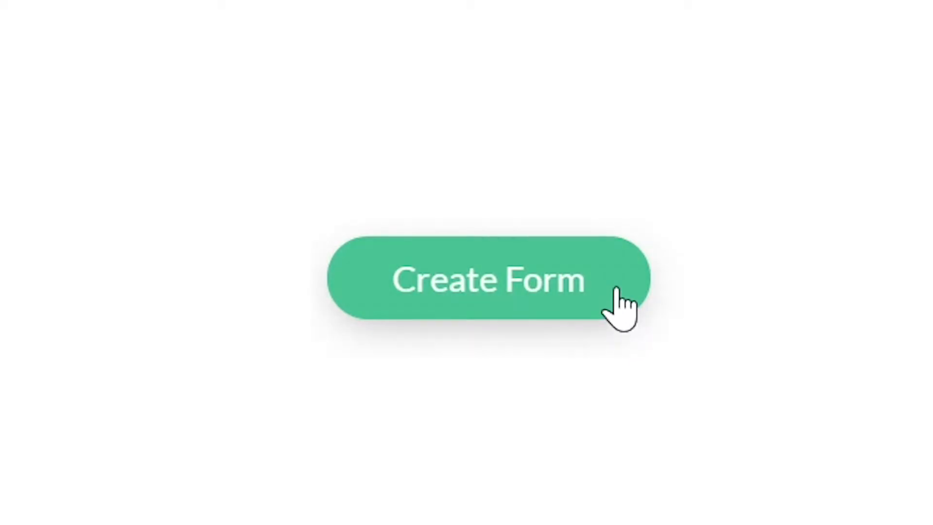
click(616, 290)
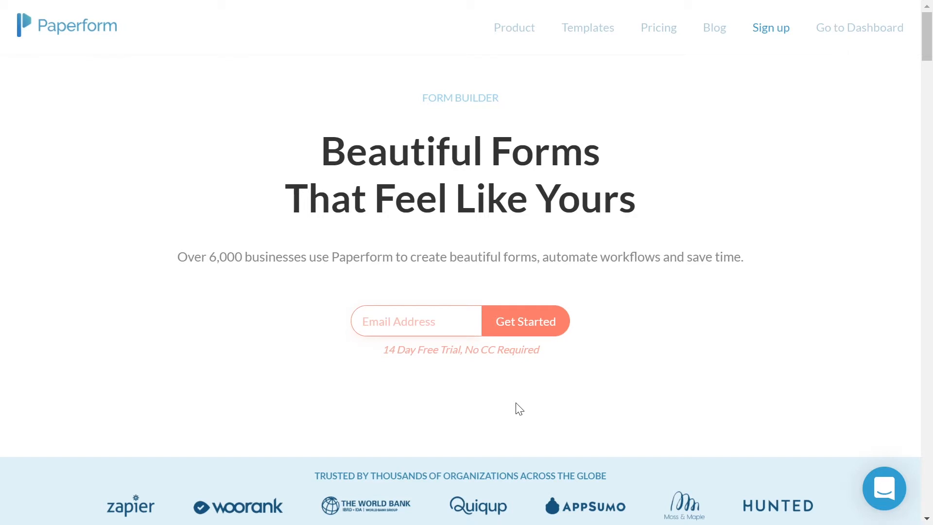
Step: Sign up with an e-mail address and choose to create the first form from the dashboard
text(myemail@mail.co)
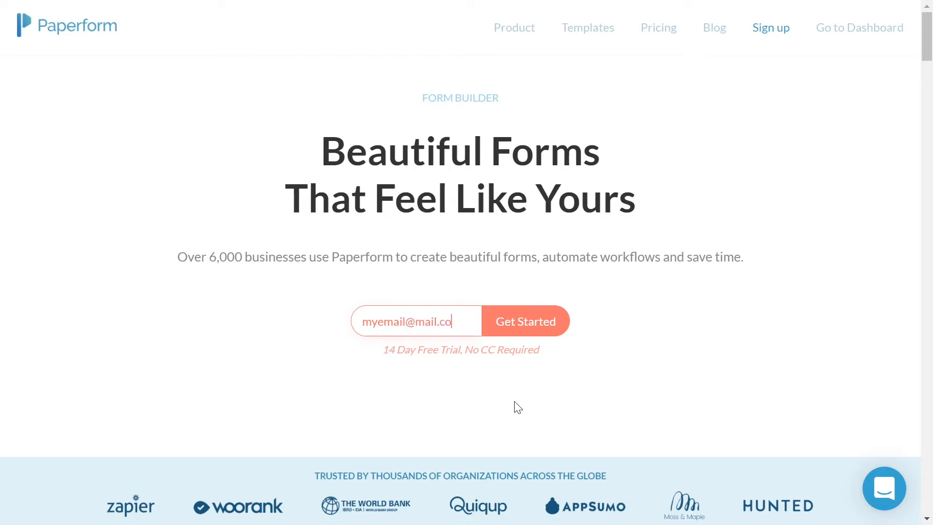
click(556, 335)
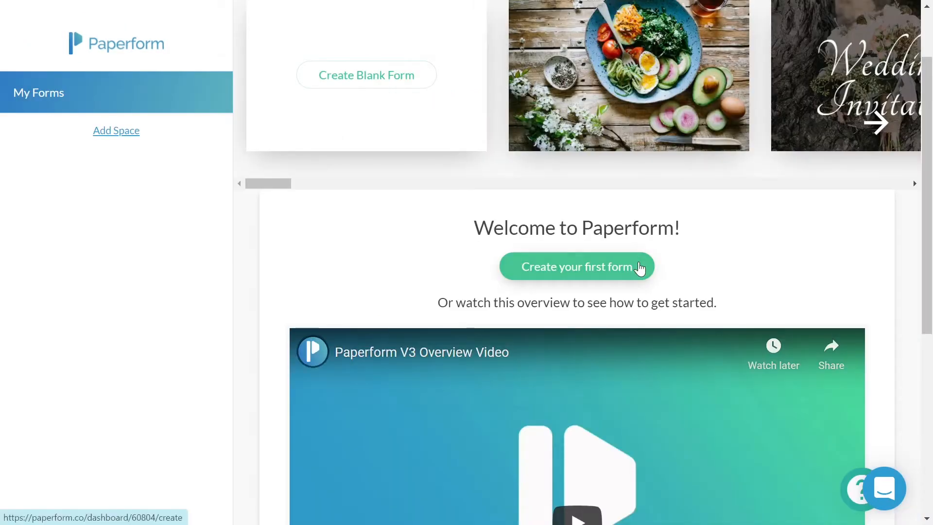
click(639, 266)
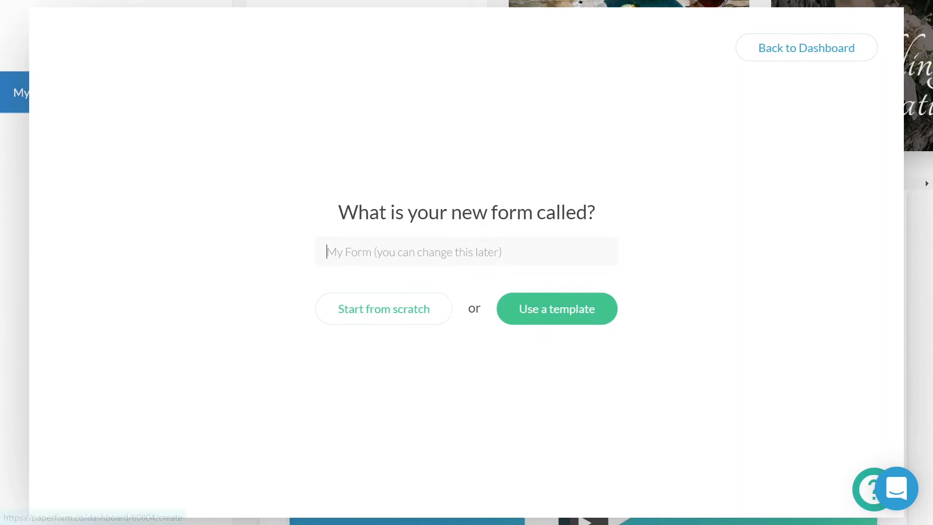
Step: Name the form 'The Aussie Quiz' and start it from scratch as an empty form
text(The Aussie Quiz)
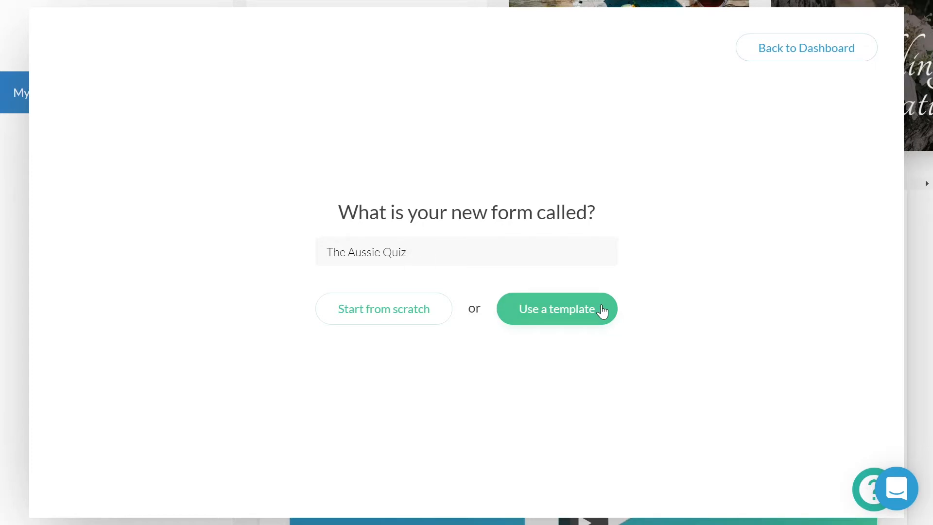
click(443, 321)
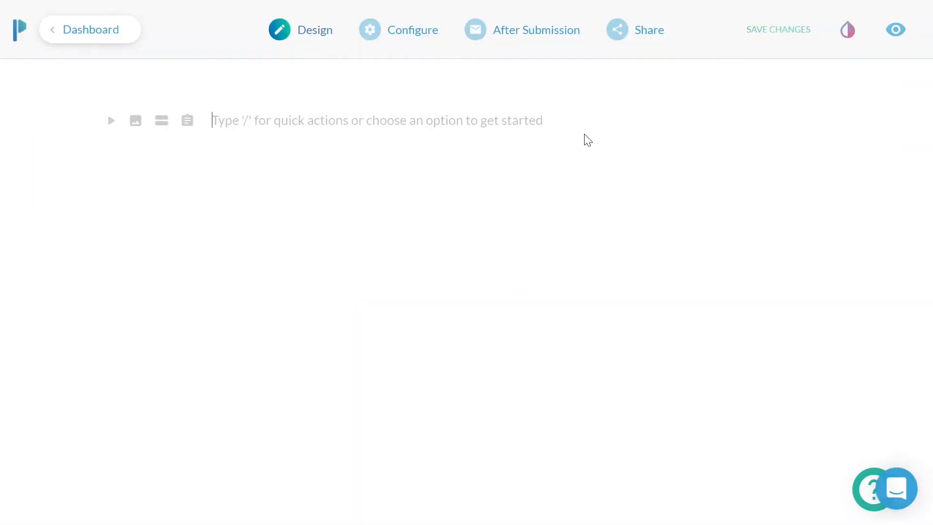
Step: Type the title 'The Aussie Quiz' with 'Let us begin' on the line below
text(The Aus)
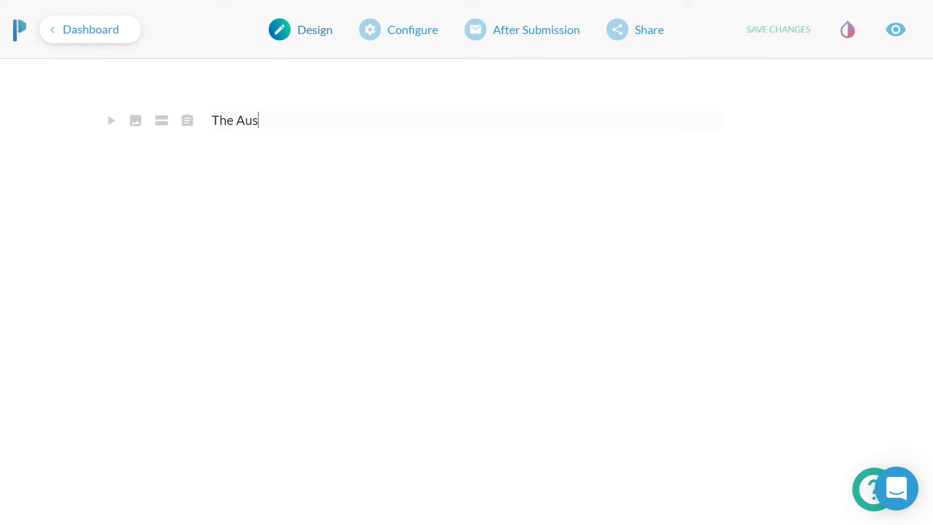
text(sie Quiz)
key(Return)
text(L)
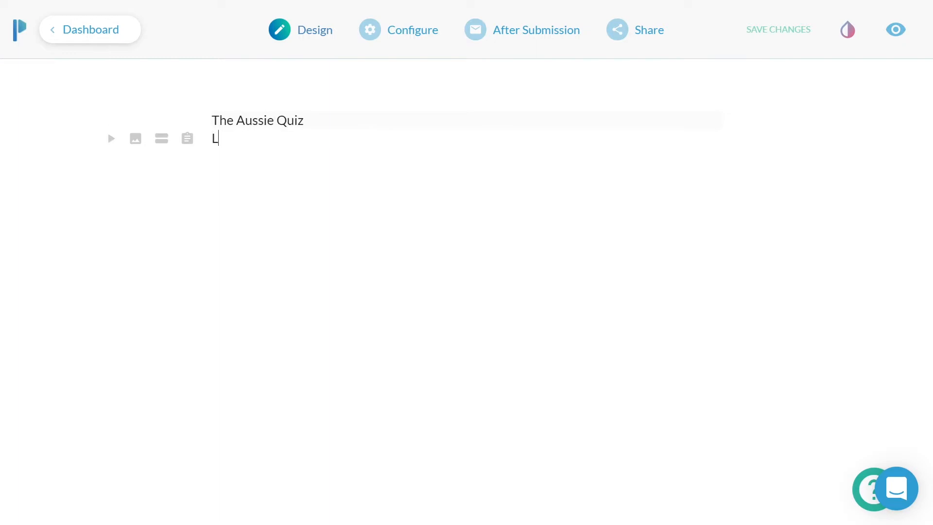
text(et us begin!)
Step: Format the title as a centred H1 and 'Let us begin!' as a centred H2 subheading
drag(304, 120, 204, 122)
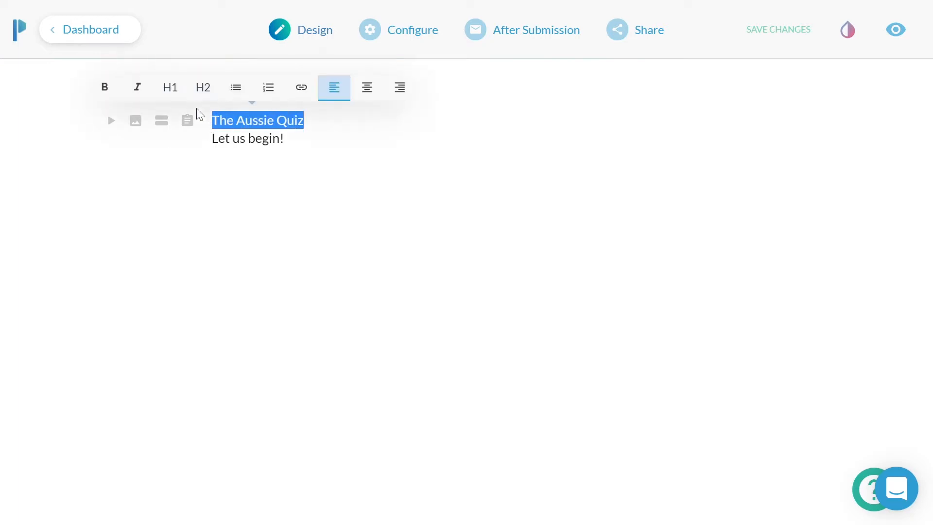
click(177, 92)
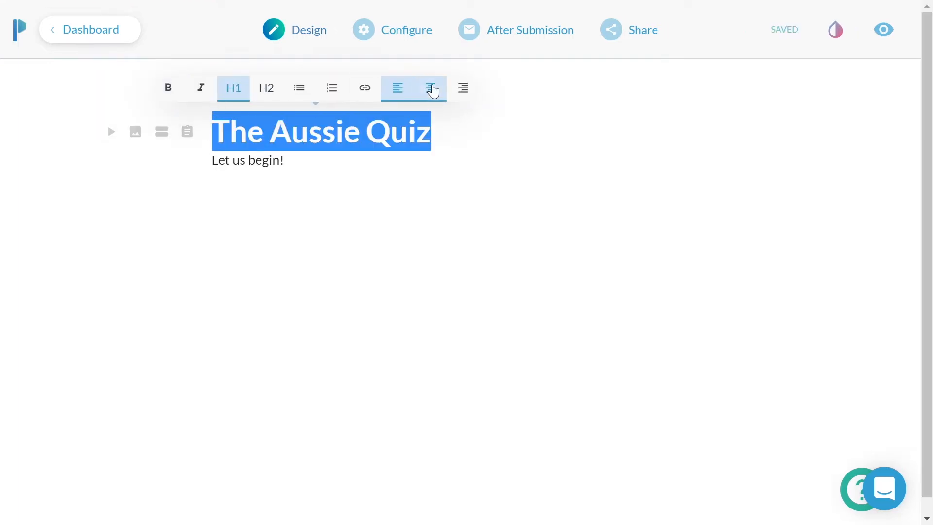
click(432, 90)
drag(285, 160, 211, 161)
click(194, 129)
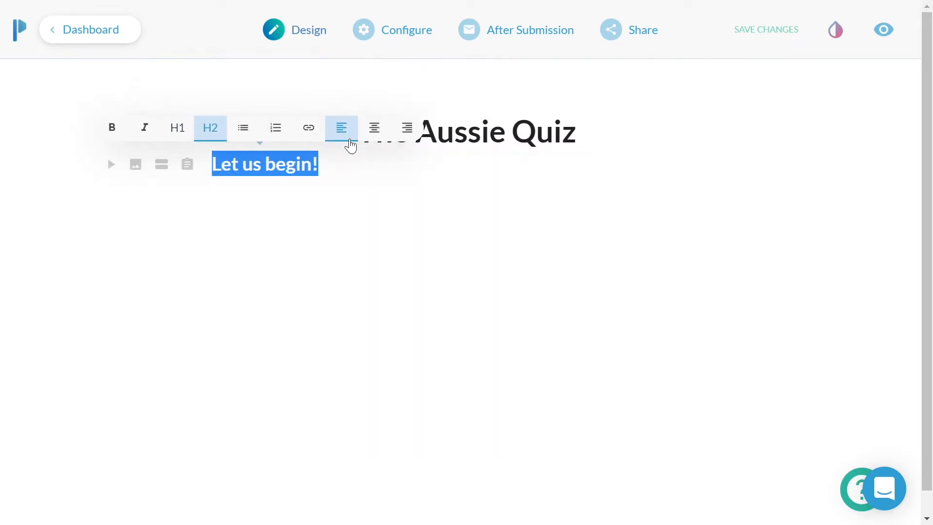
click(373, 128)
click(512, 193)
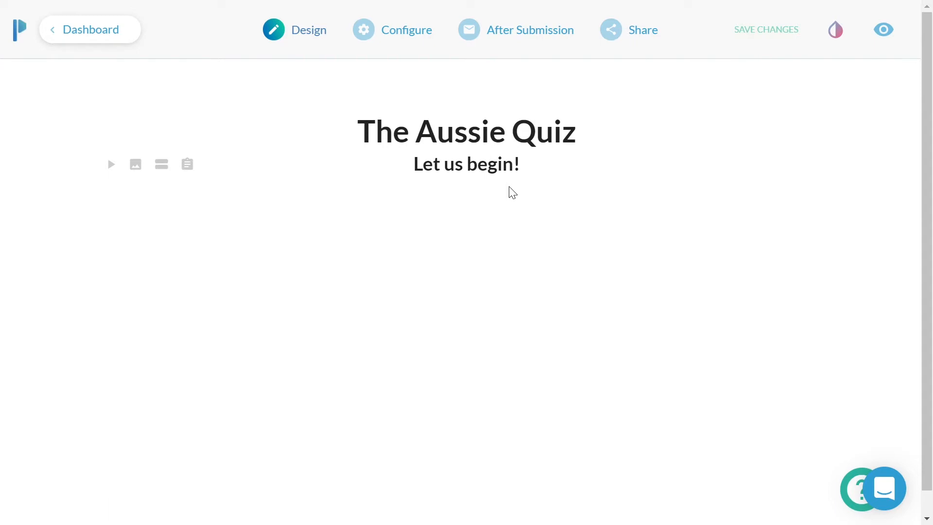
key(Return)
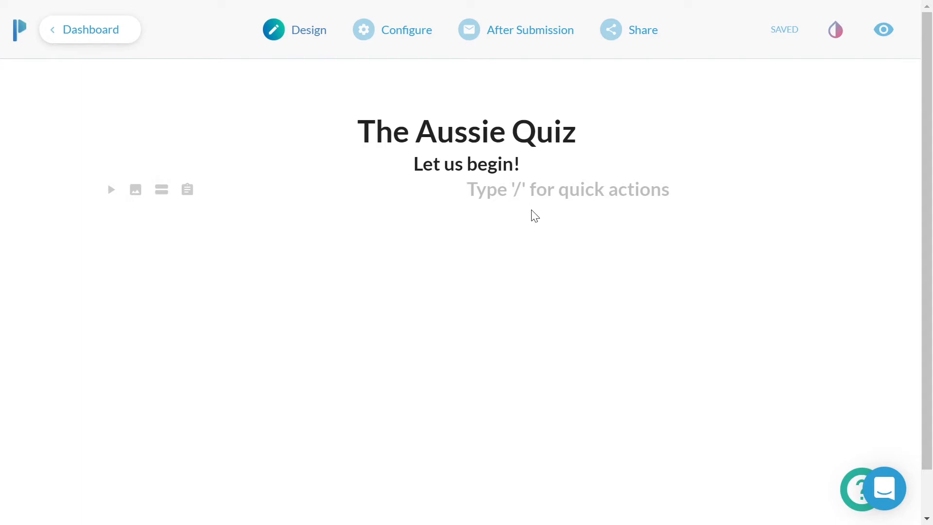
Step: Add a /name question and a multiple-choice 'What is the capital of Australia?' question
text(/name)
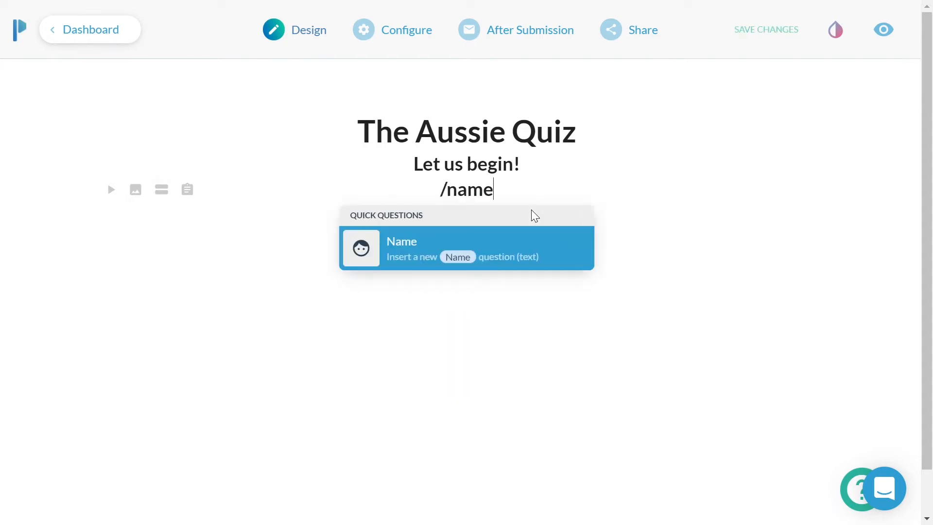
key(Return)
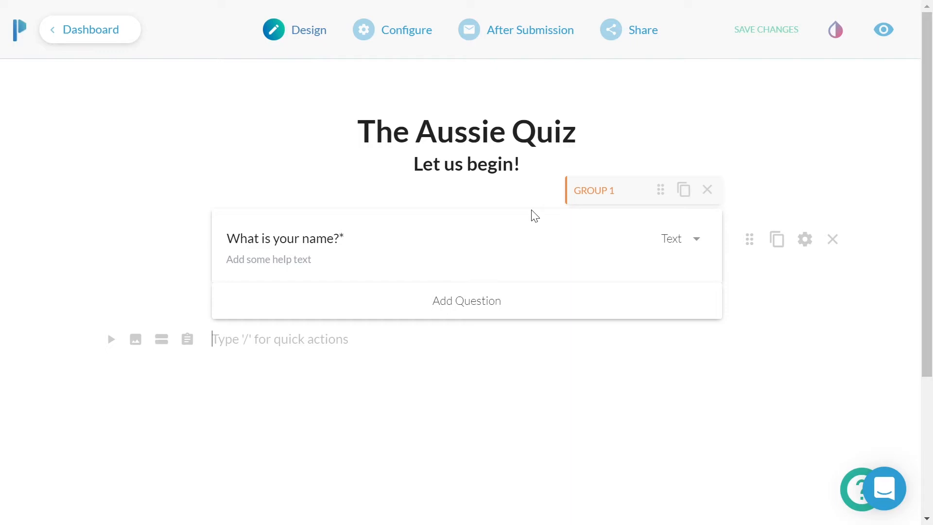
click(550, 302)
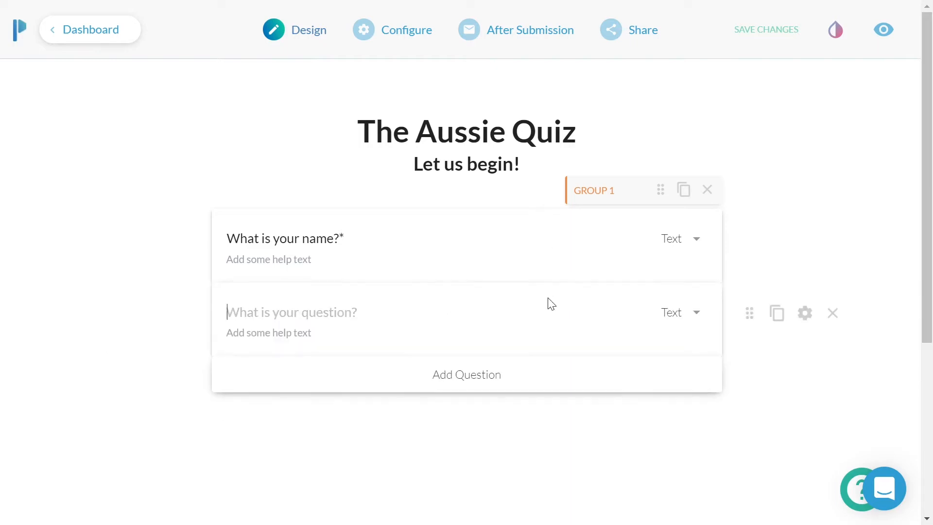
text(What is )
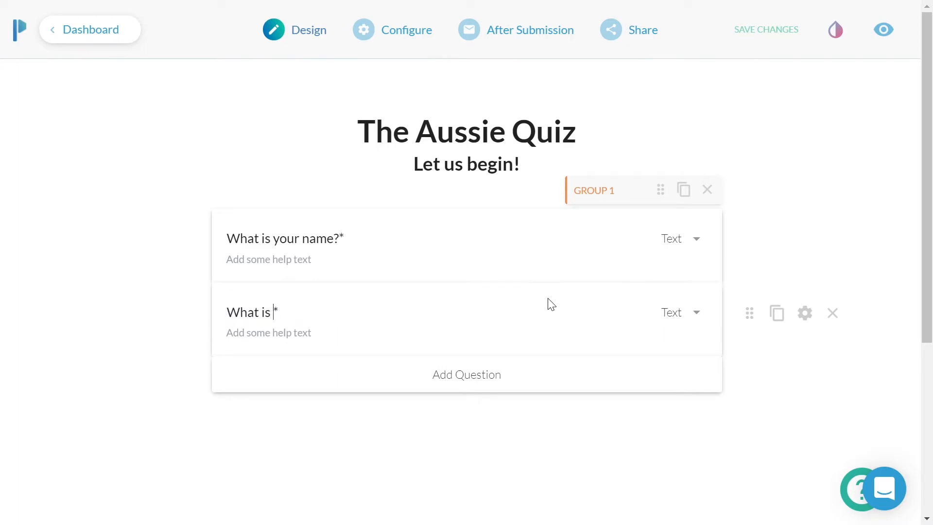
text(the capital of Australia?)
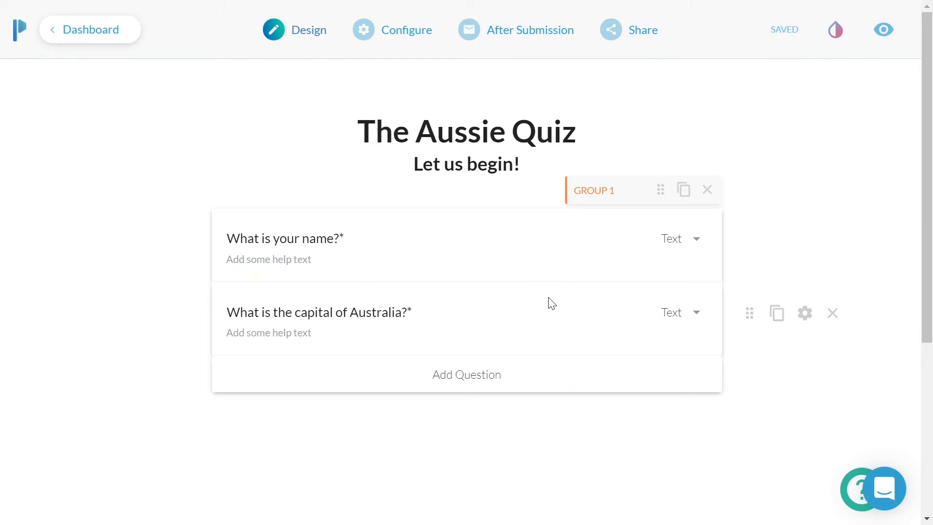
click(697, 312)
drag(700, 320, 695, 407)
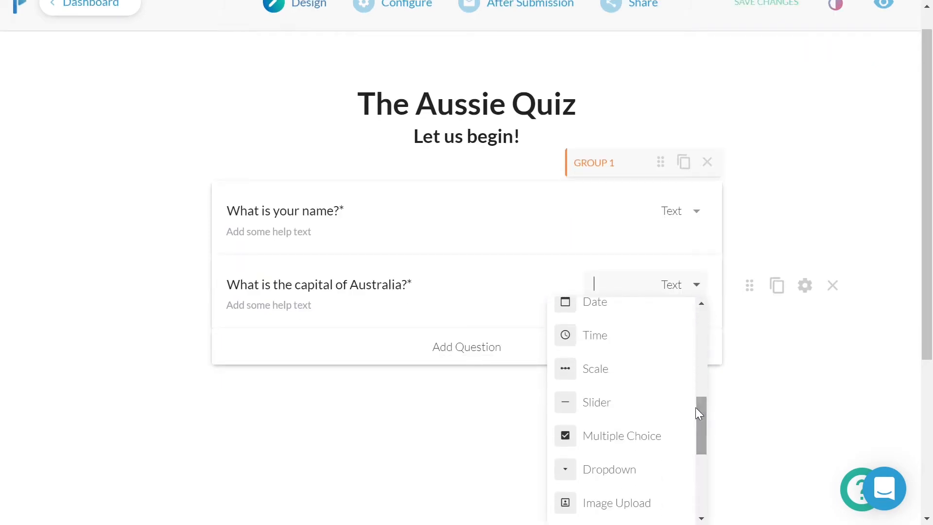
click(656, 429)
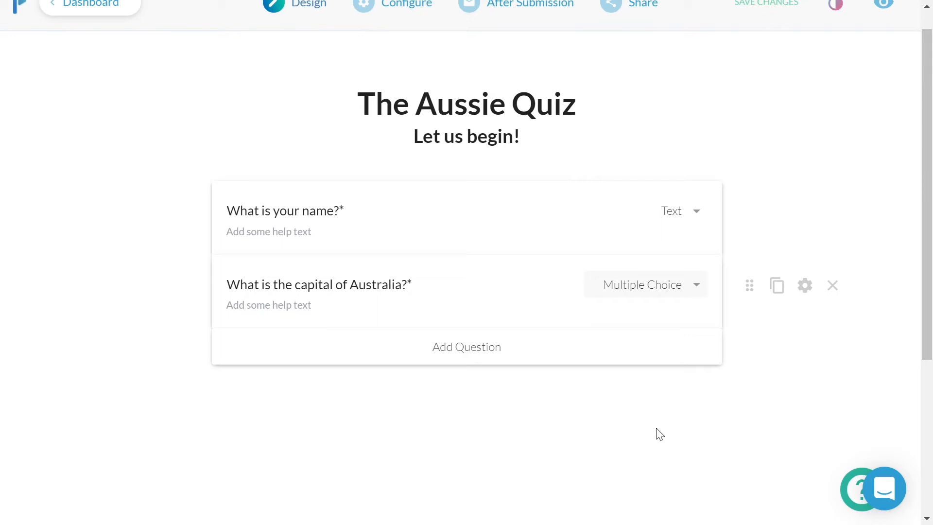
click(805, 288)
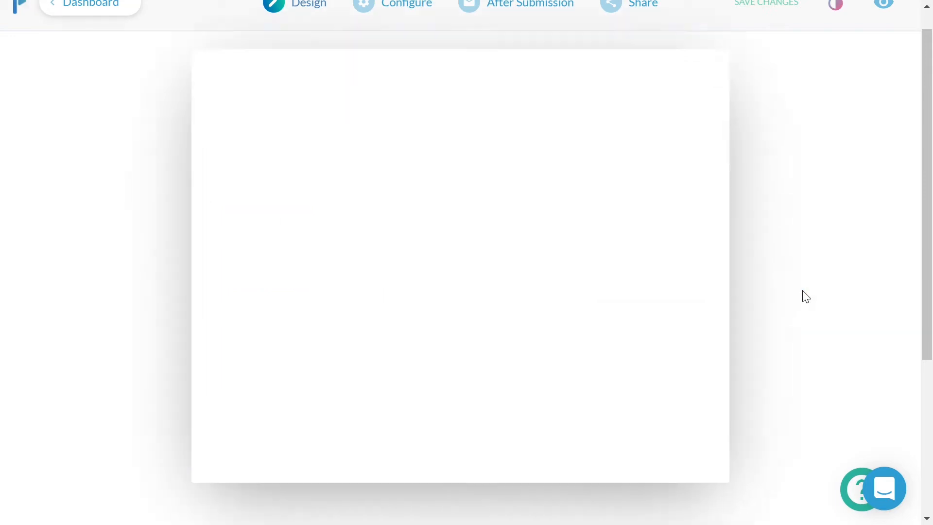
Step: Replace the capital question's options with Sydney, Melbourne and Canberra, one per line
drag(740, 179, 734, 248)
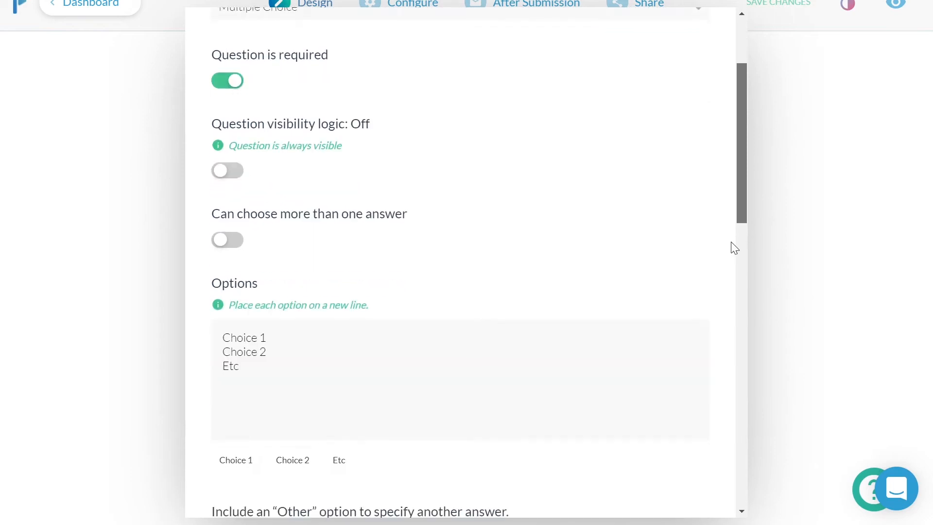
scroll(734, 248, down, 3)
drag(241, 228, 223, 199)
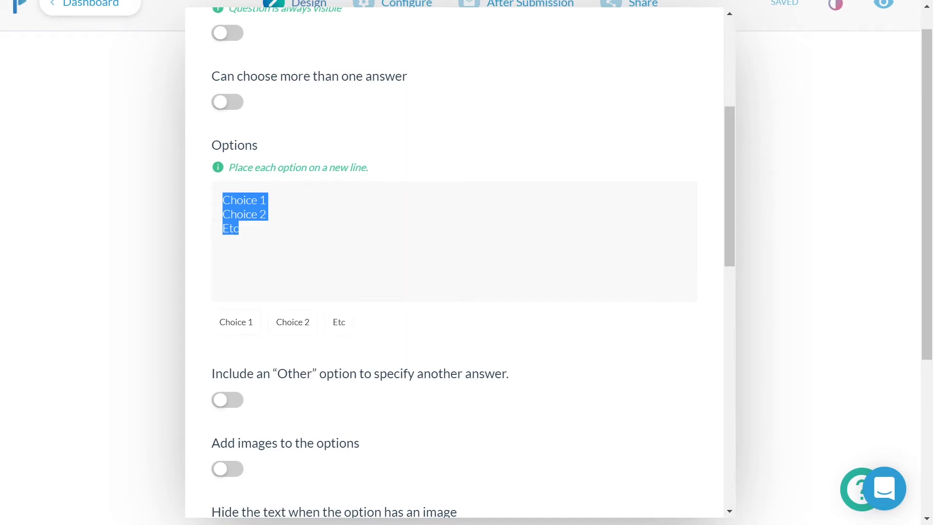
text(Sydney)
key(Return)
text(Melbourne)
key(Return)
text(Canberra)
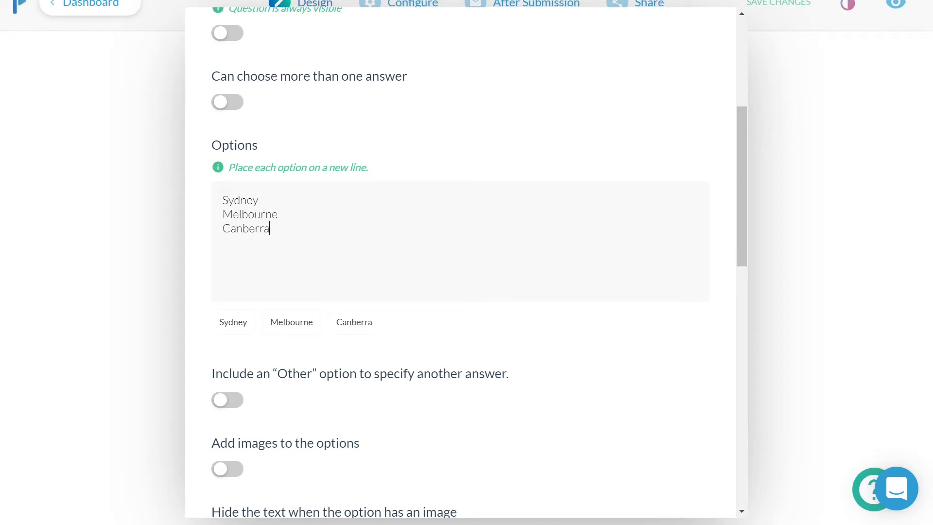
click(777, 286)
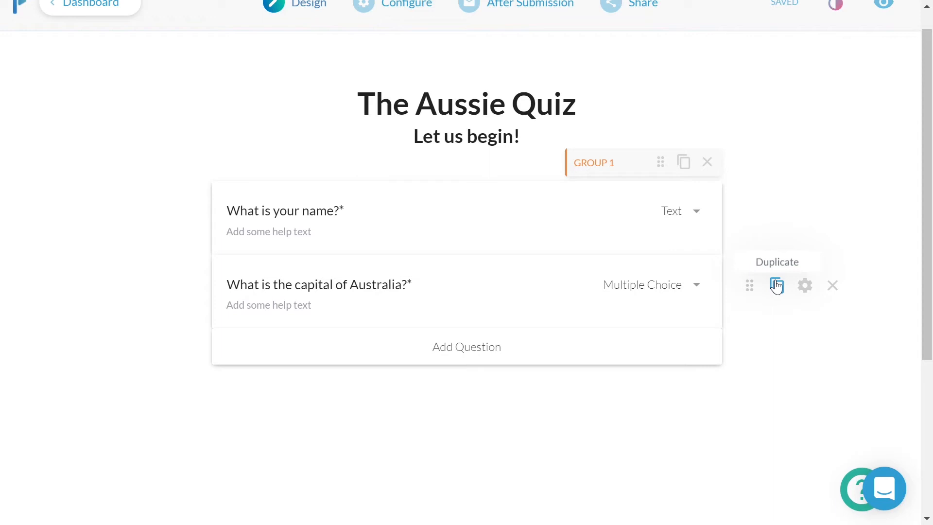
Step: Duplicate the capital question, move the copy up, then delete the extra copy
click(776, 286)
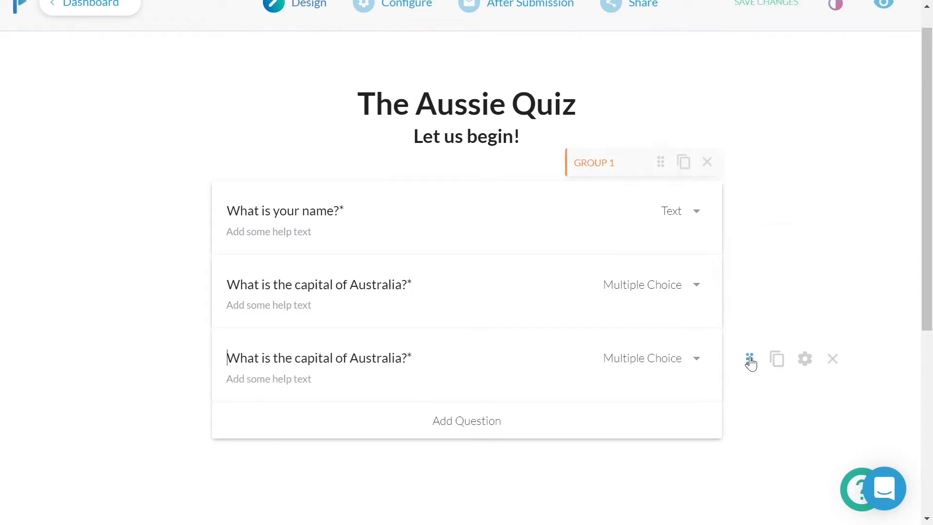
drag(751, 362, 742, 272)
click(832, 359)
click(546, 70)
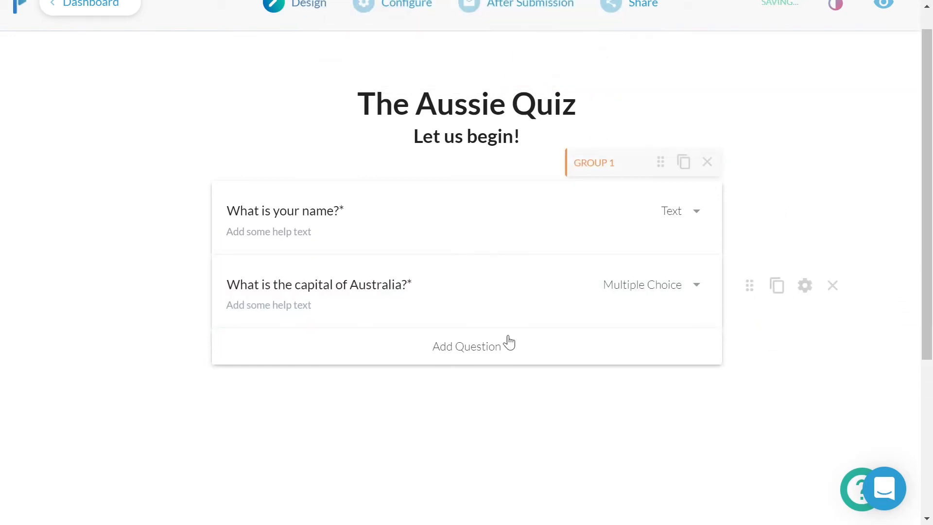
Step: Add a question 'Why is the emu and kangaroo featured on the Australian national emblem?'
click(505, 351)
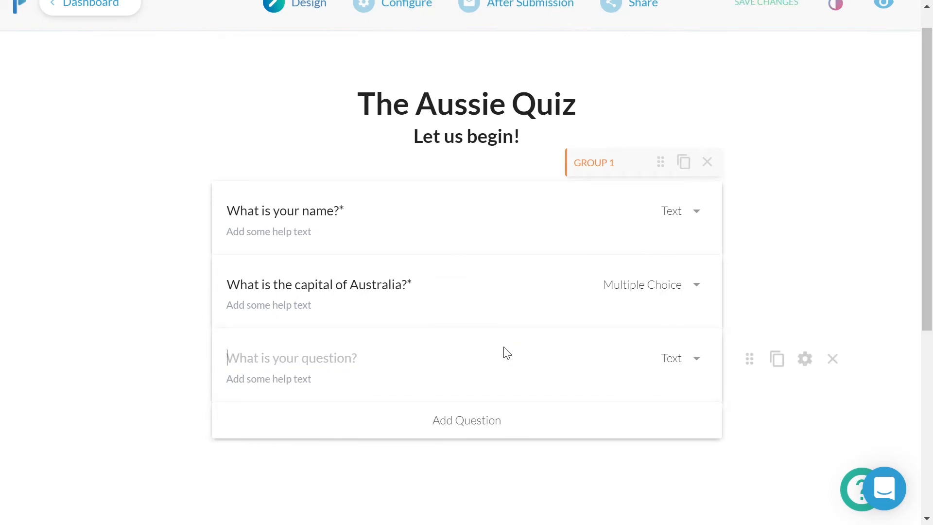
text(Why is the)
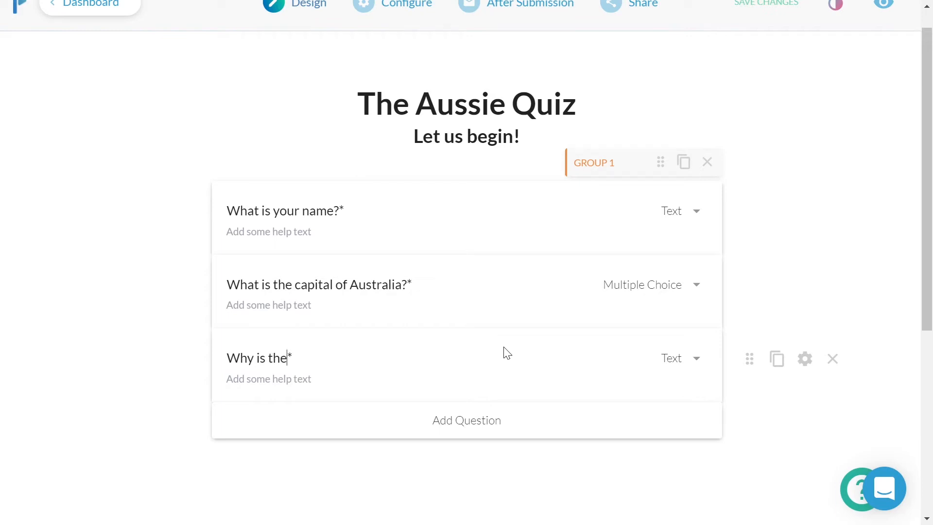
text( emu and kangaroo featured on)
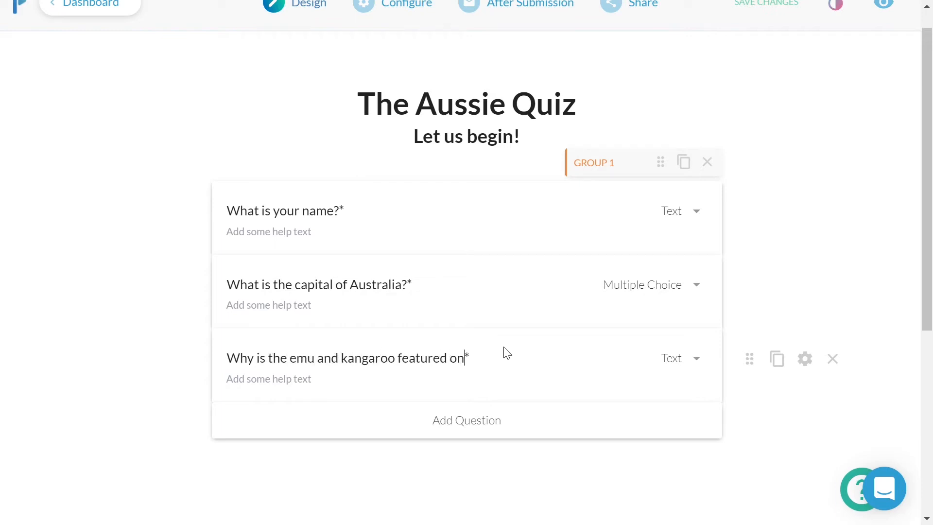
text( the Australian national emblem?)
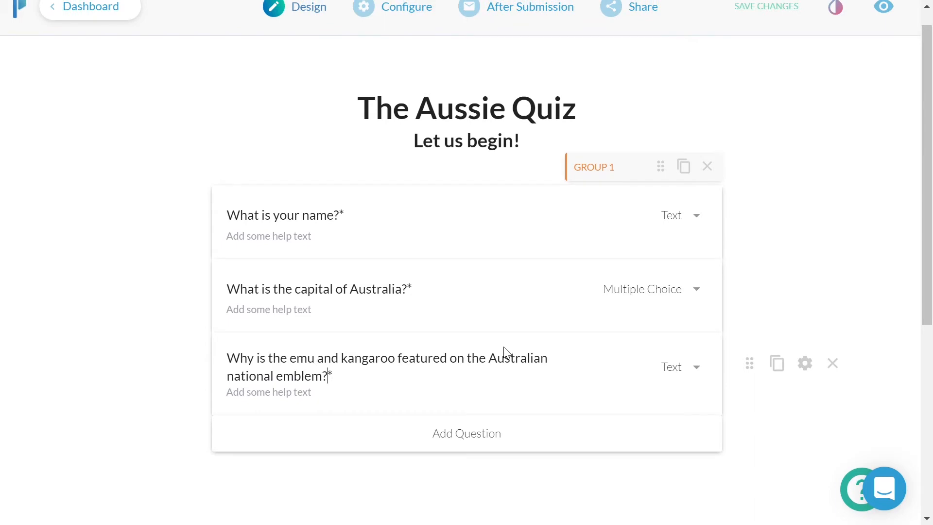
click(804, 369)
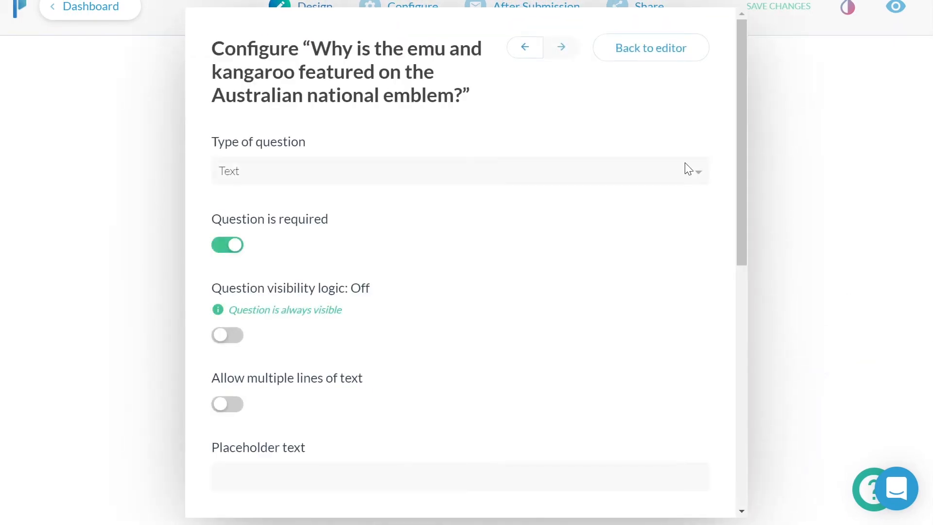
Step: Change the emblem question's type to Multiple Choice
click(700, 171)
drag(704, 207, 703, 294)
click(611, 315)
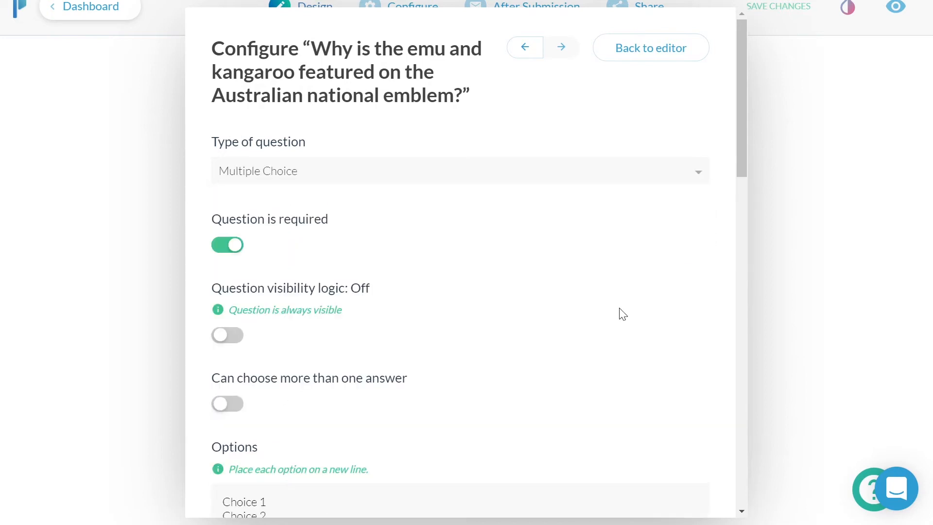
Step: Enter three answers: favourite animals, only native animal eaten, cannot walk backwards
scroll(679, 304, down, 8)
scroll(679, 304, up, 1)
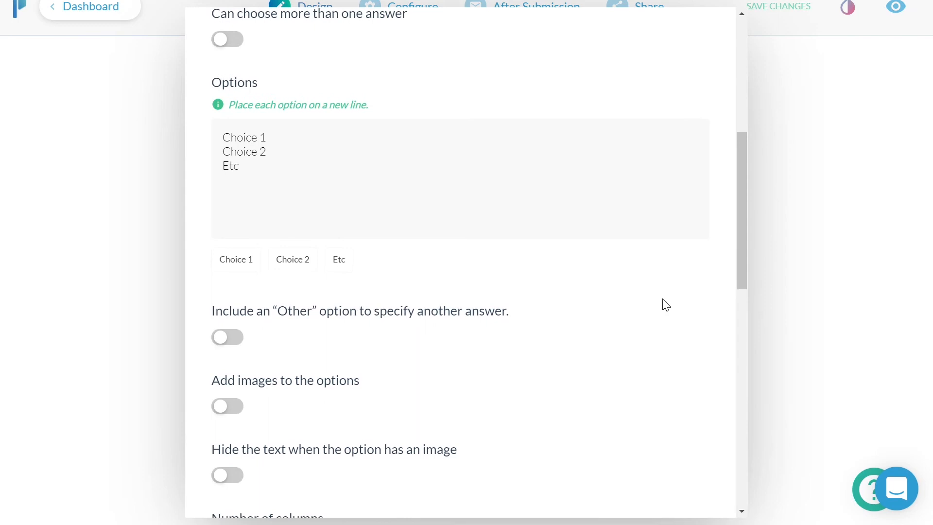
drag(240, 167, 209, 131)
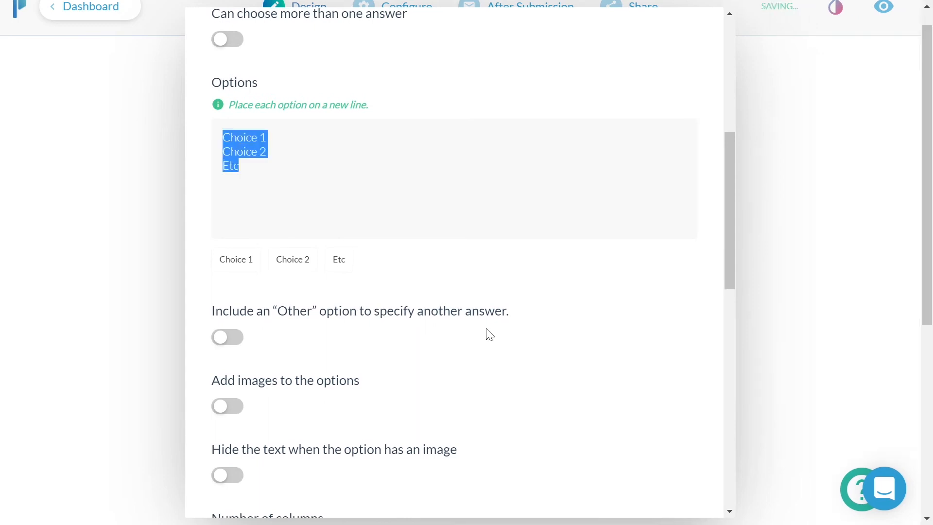
text(They are Australian's favourite animals)
key(Return)
text(They are the only native animal Australian)
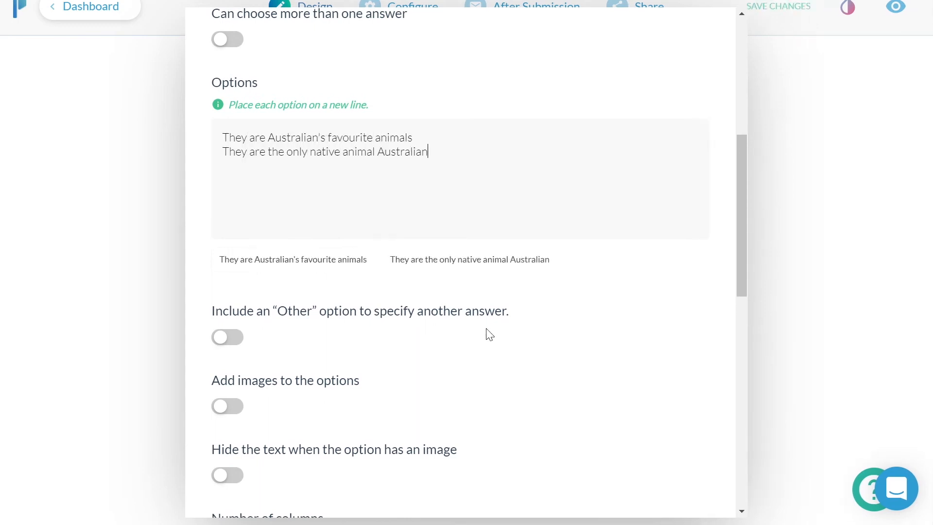
text('s eat)
key(Return)
text(They are the only native animal that cannot walk backwards)
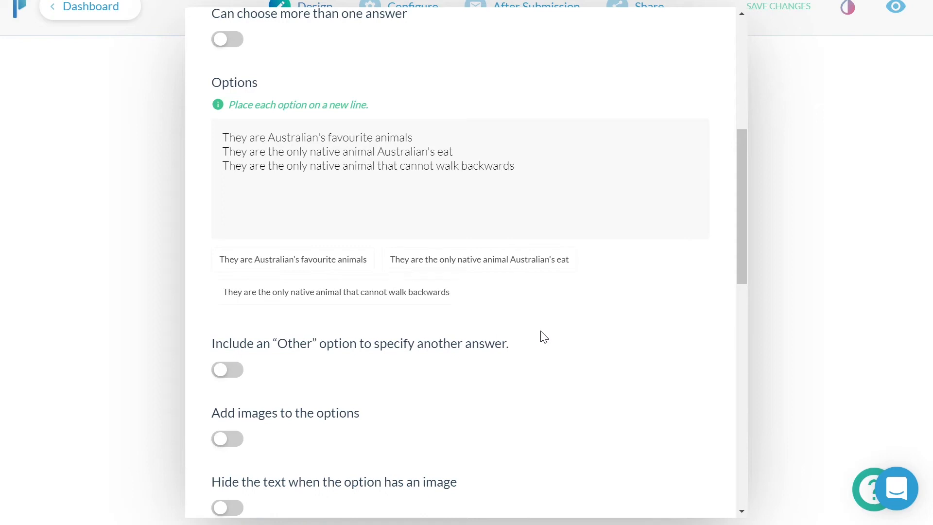
click(832, 345)
scroll(827, 344, down, 2)
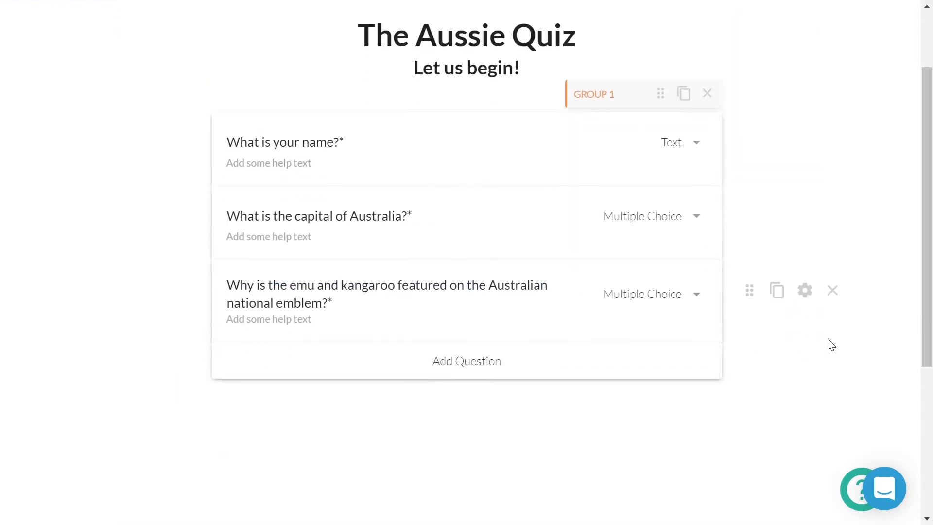
Step: Add a multiple-choice question 'What animal did Australia's military lose a war to?'
click(649, 364)
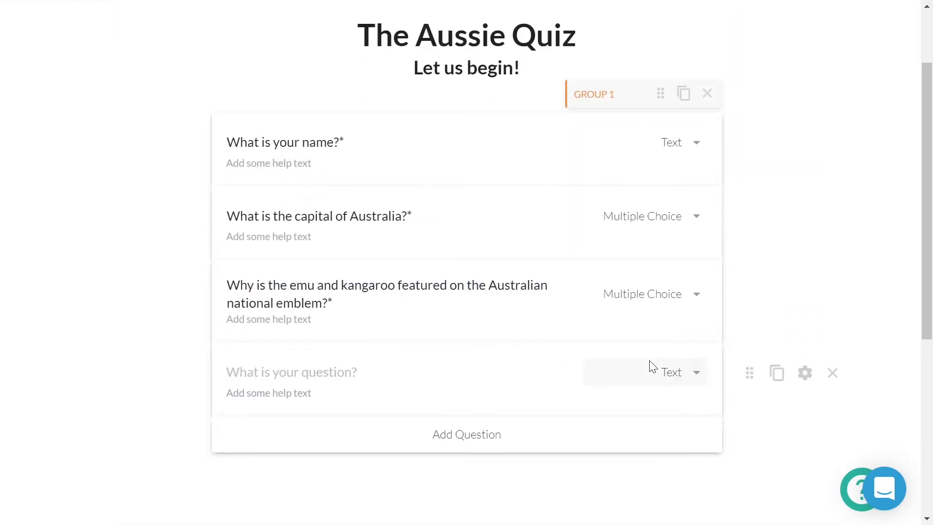
text(What animal did )
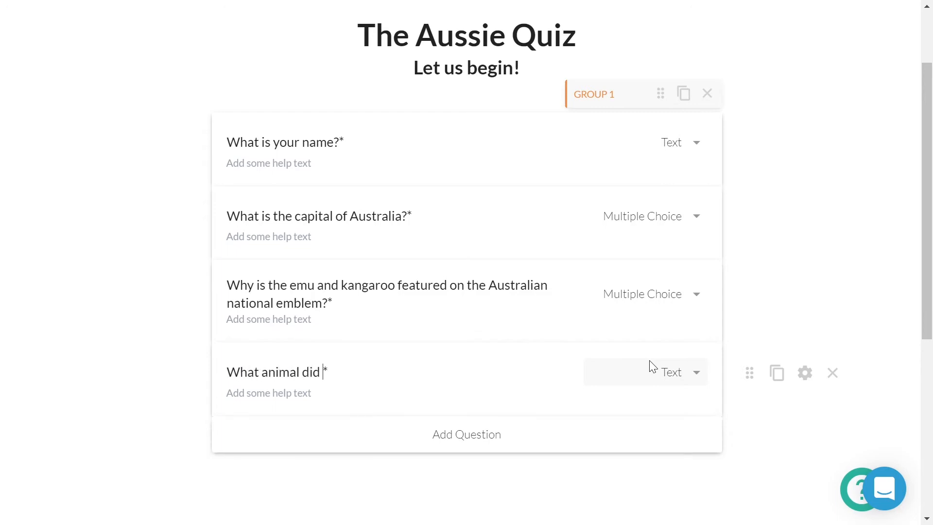
text(Australia's mili)
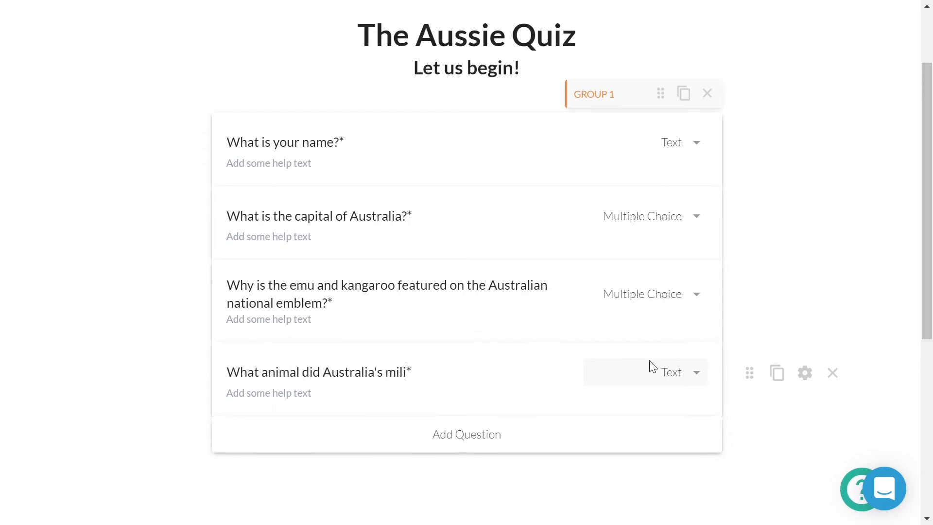
text(tary lose a war to?)
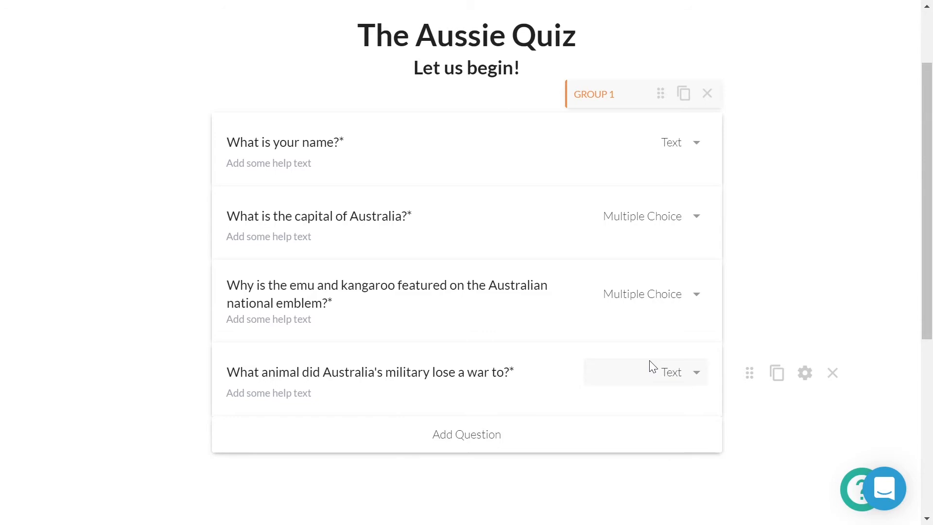
click(654, 367)
drag(700, 355, 696, 444)
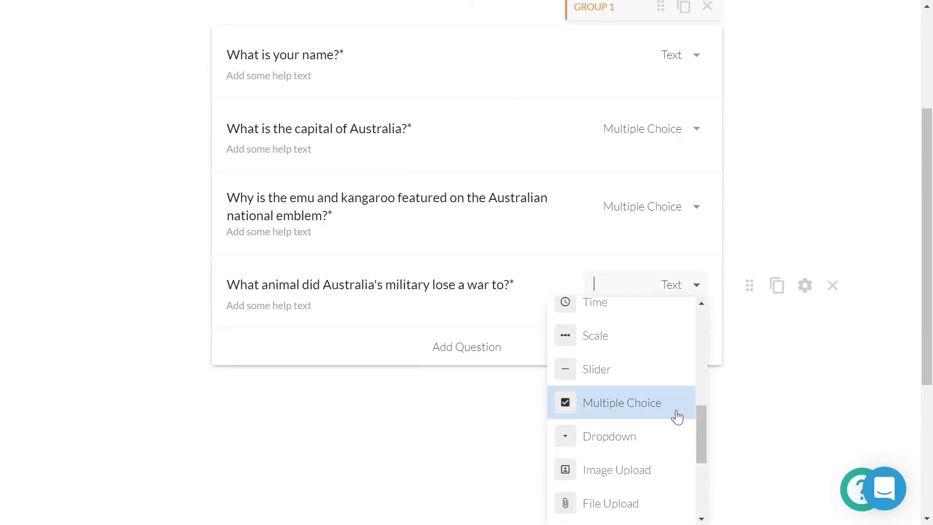
click(679, 409)
click(806, 291)
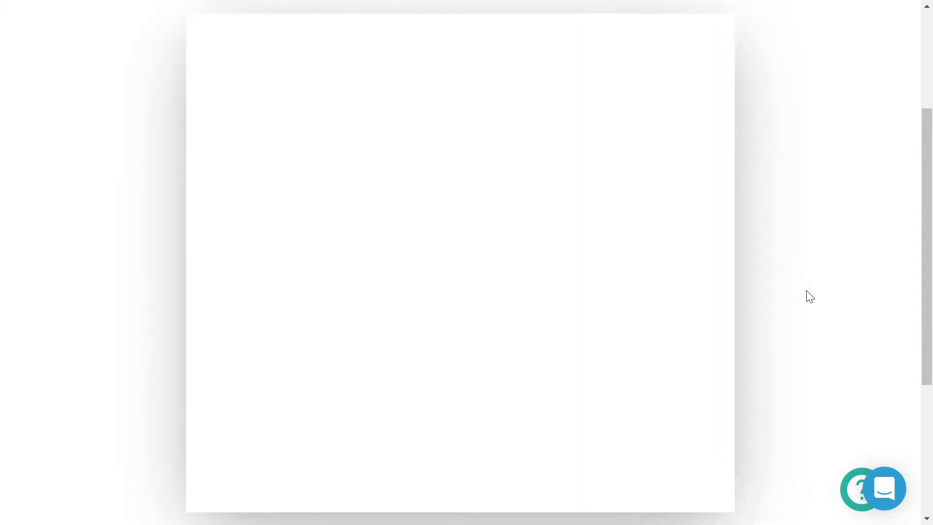
Step: Replace the war question's options with The whale, The dingo and The emu
drag(744, 171, 751, 235)
drag(241, 338, 221, 308)
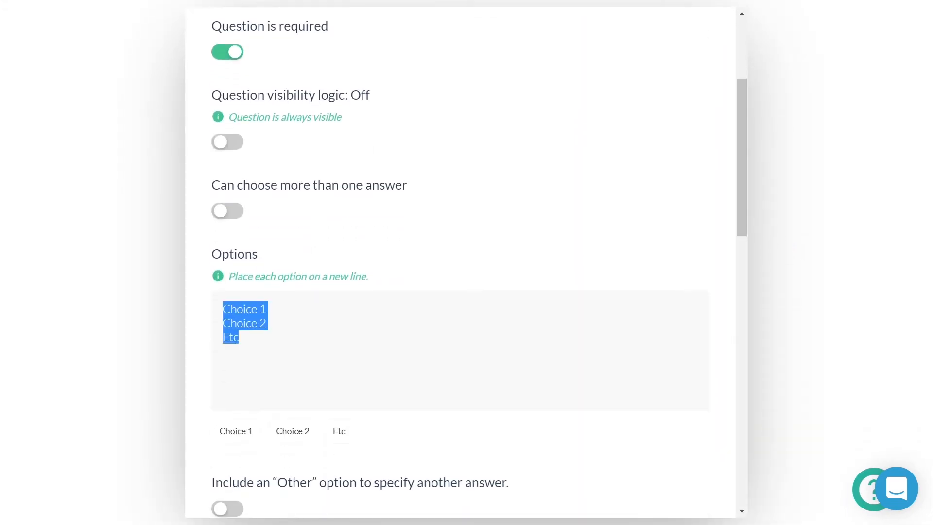
text(The whale)
key(Return)
text(The dingo)
key(Return)
text(The emu)
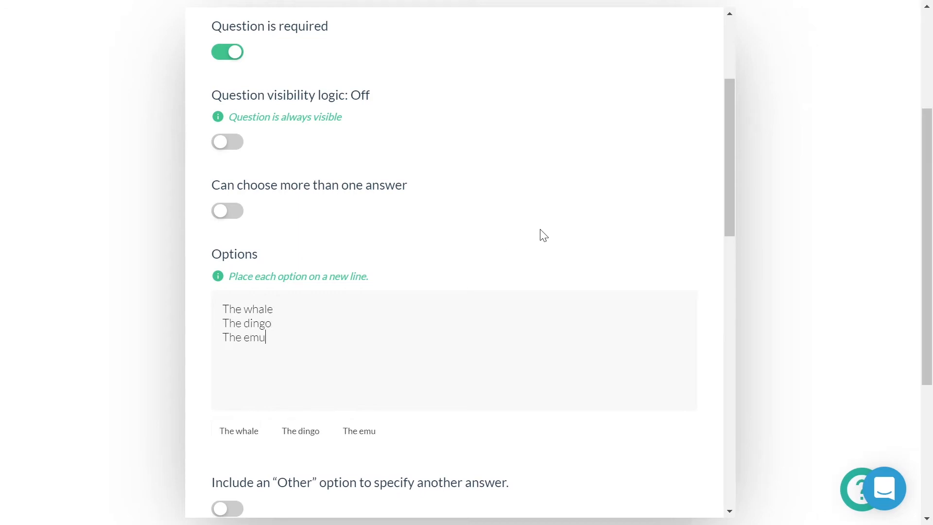
Step: Turn on 'Add images to the options' and start choosing an image for The whale
drag(727, 199, 713, 273)
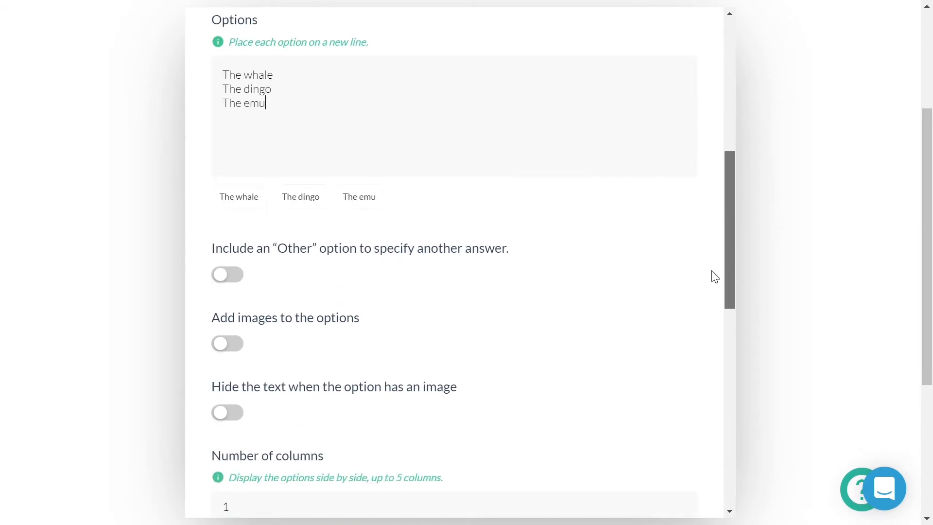
click(237, 348)
scroll(380, 365, down, 5)
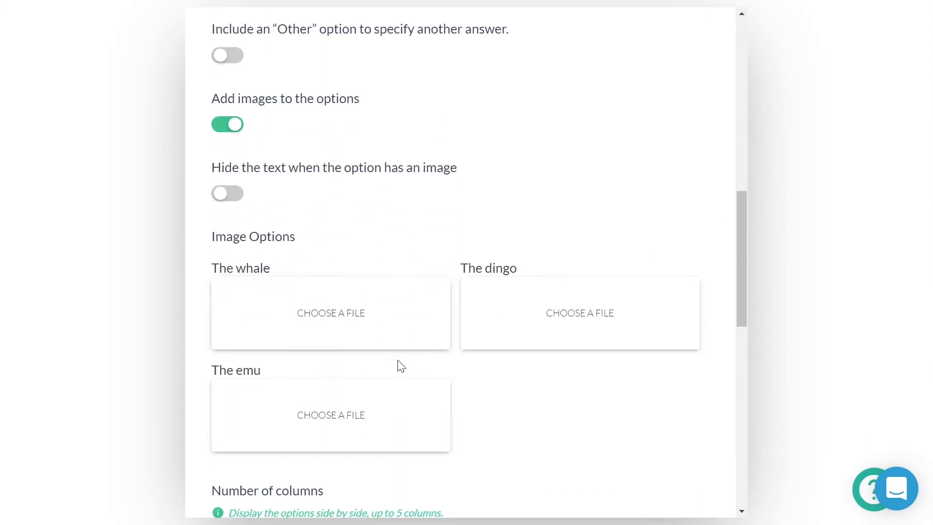
click(400, 337)
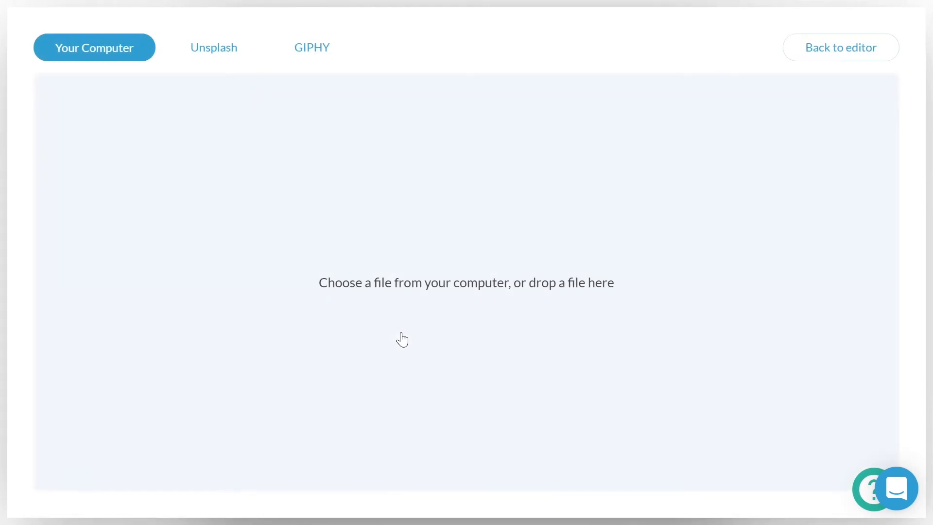
Step: Attach a breaching-whale photo from an Unsplash 'whale' search to The whale answer
click(331, 54)
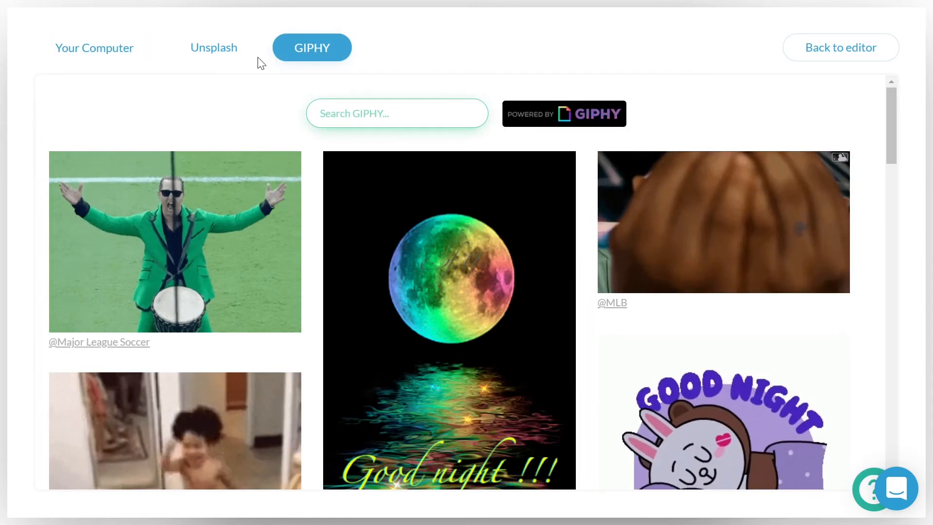
click(222, 65)
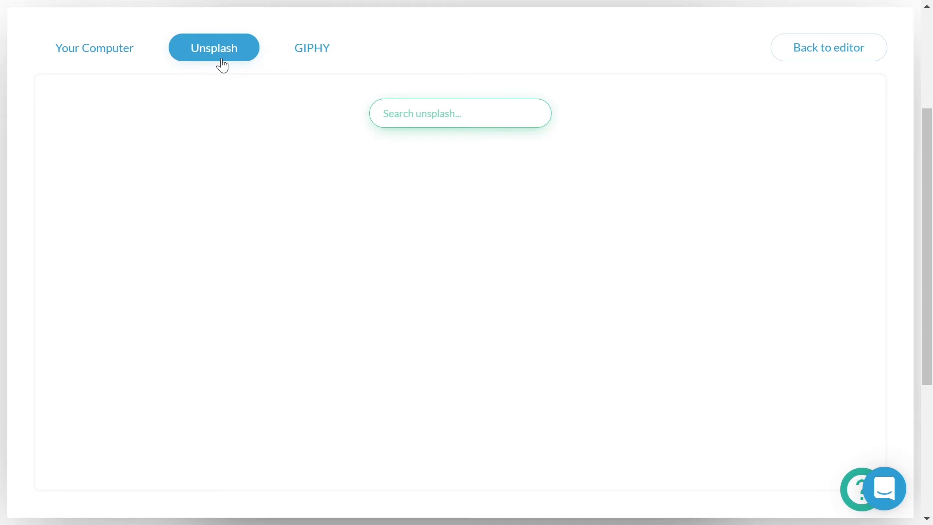
text(whale)
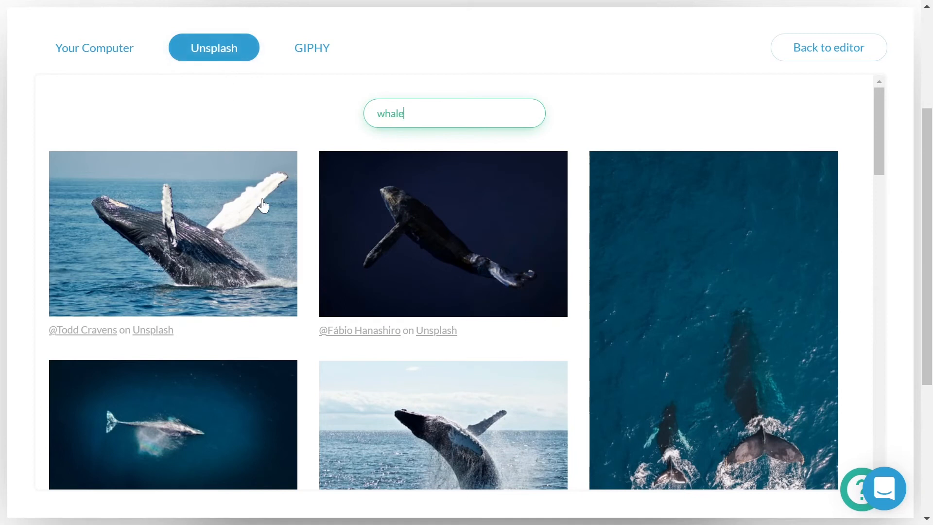
click(264, 198)
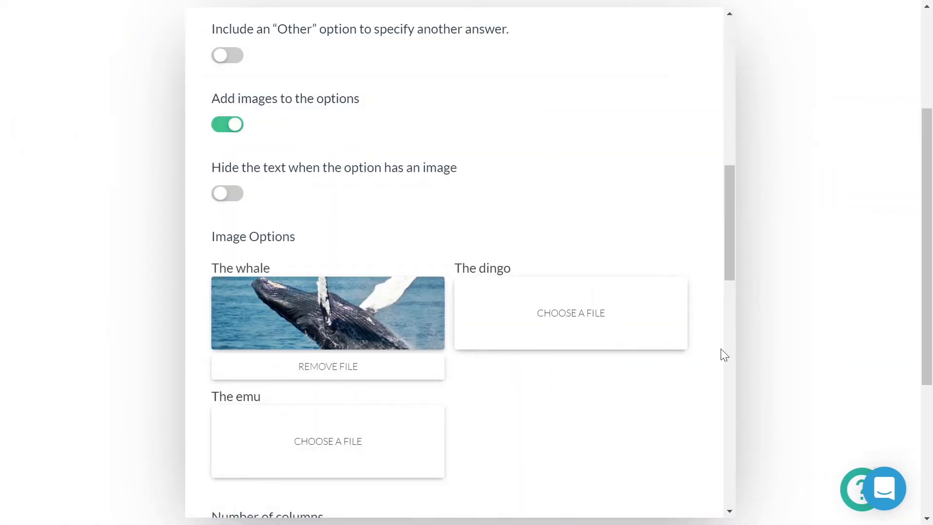
click(773, 354)
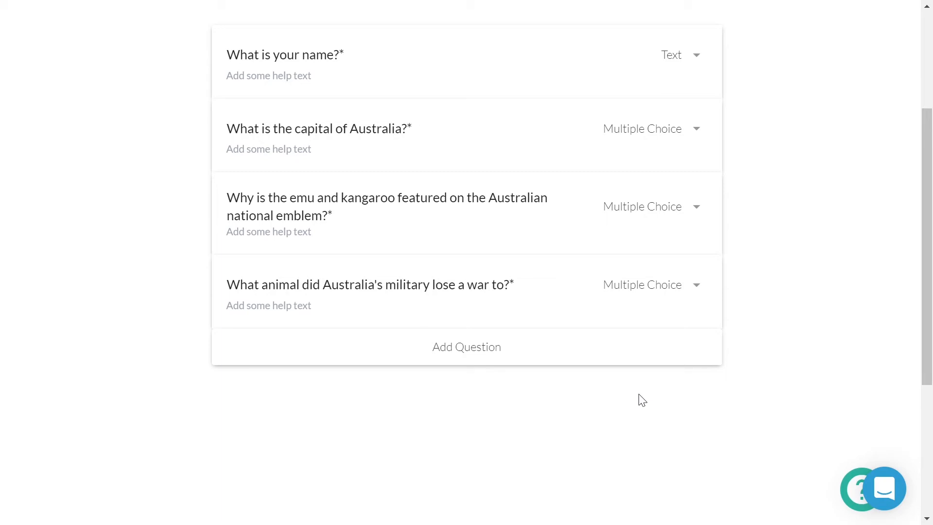
Step: Turn on scoring for the quiz in the form's Configure settings
scroll(641, 400, up, 4)
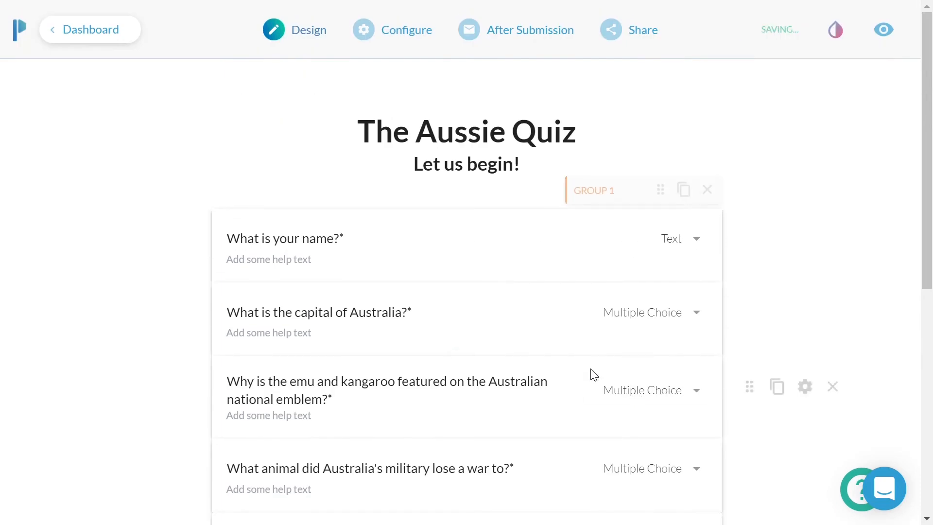
mouse_move(400, 33)
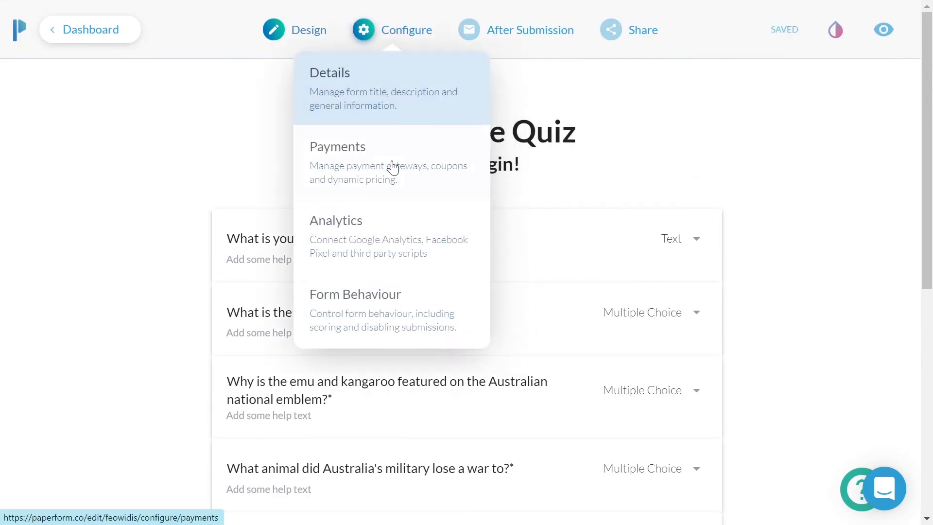
click(380, 307)
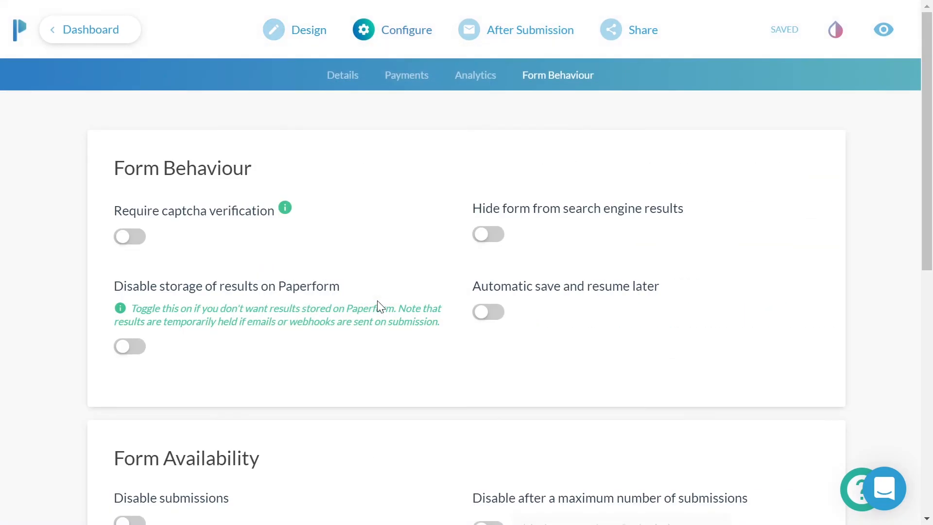
scroll(380, 306, down, 10)
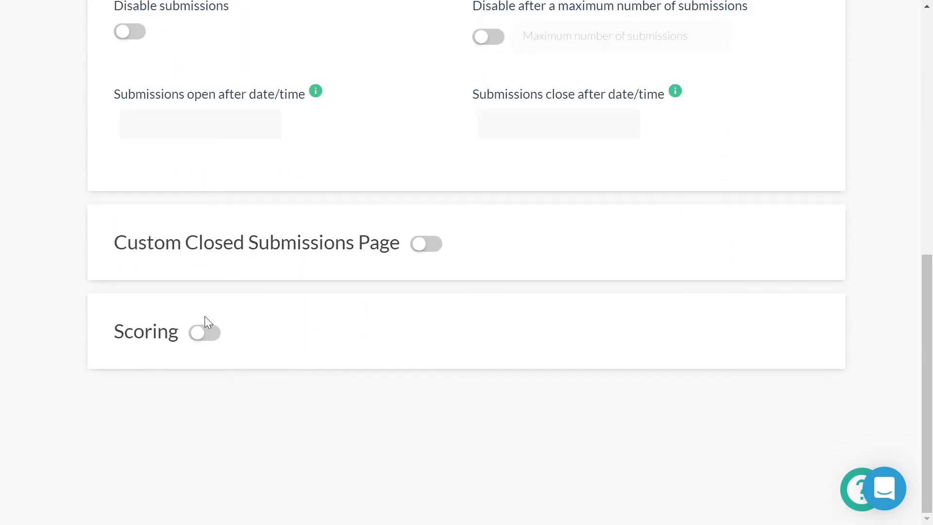
click(197, 333)
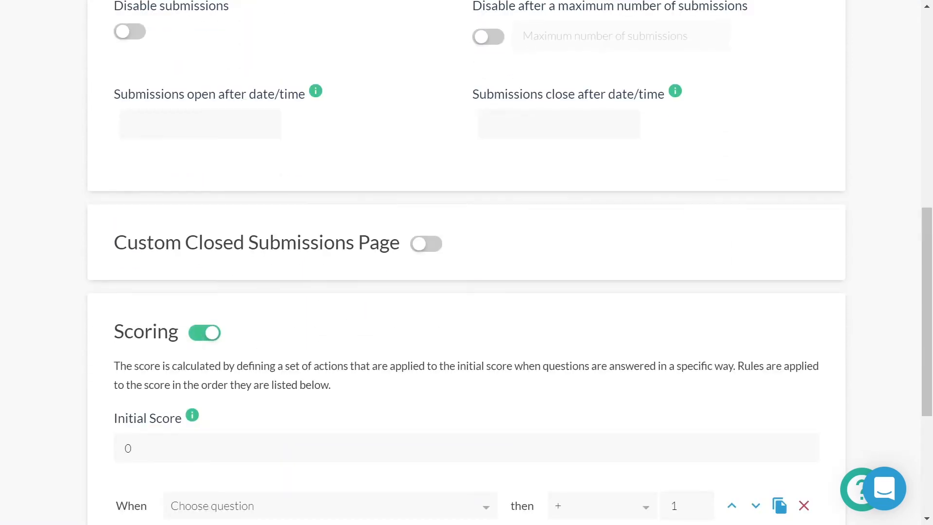
Step: Add a +1 rule for 'What is the capital of Australia?' answered Canberra
scroll(366, 369, down, 5)
click(483, 298)
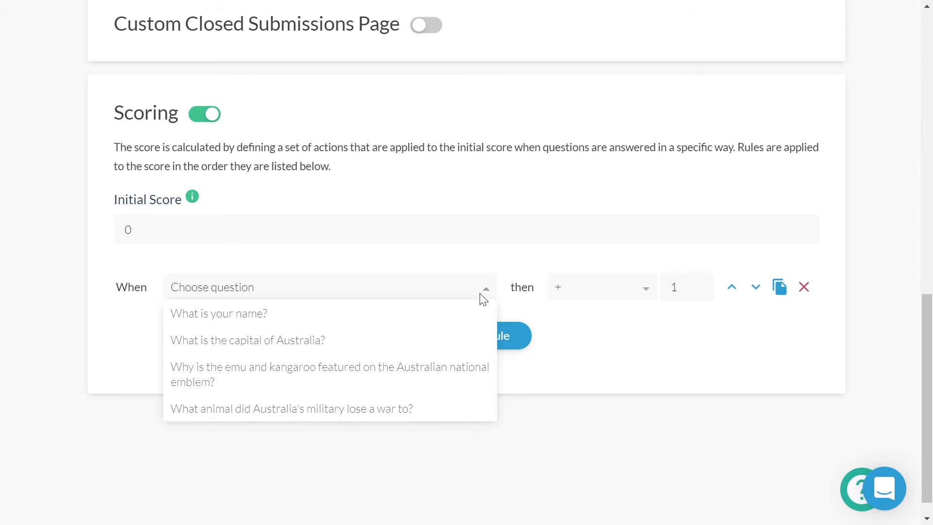
click(436, 339)
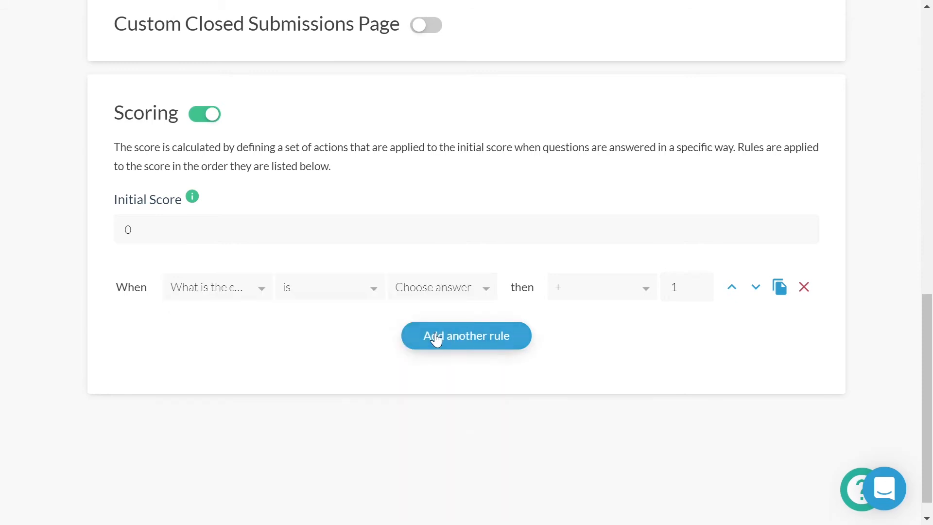
click(494, 294)
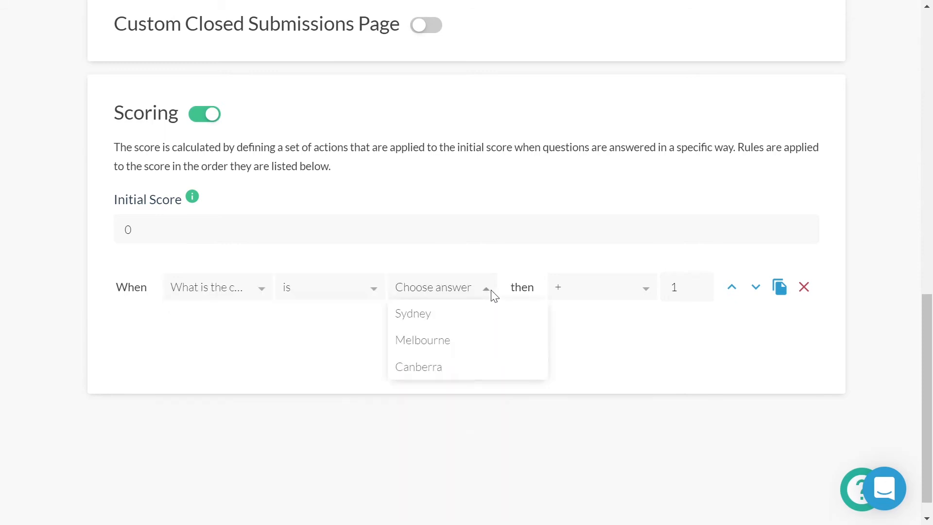
click(488, 370)
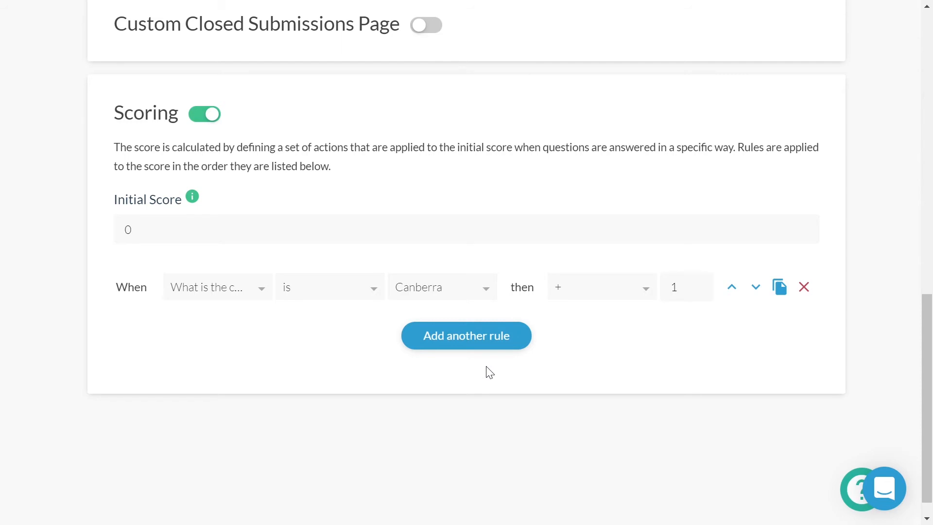
Step: Add a second +1 rule for the third answer of the emu and kangaroo emblem question
click(483, 342)
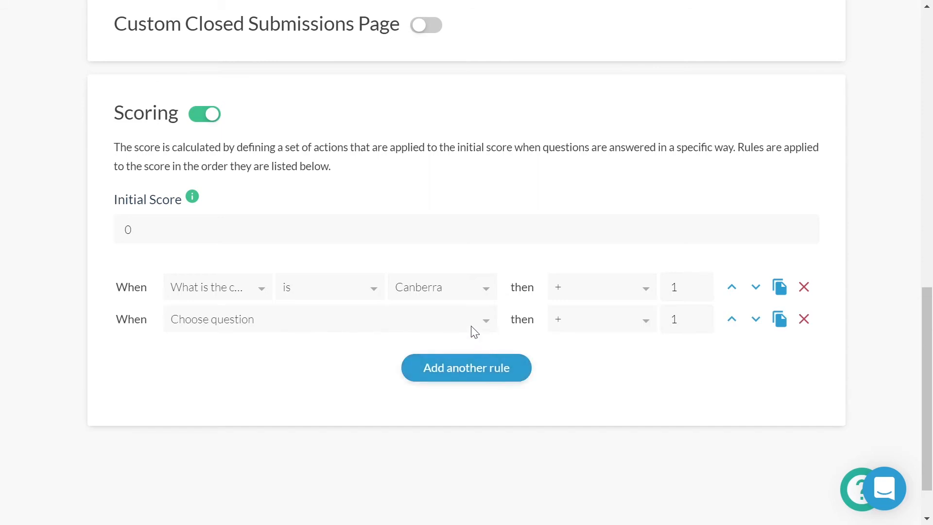
click(475, 325)
click(431, 402)
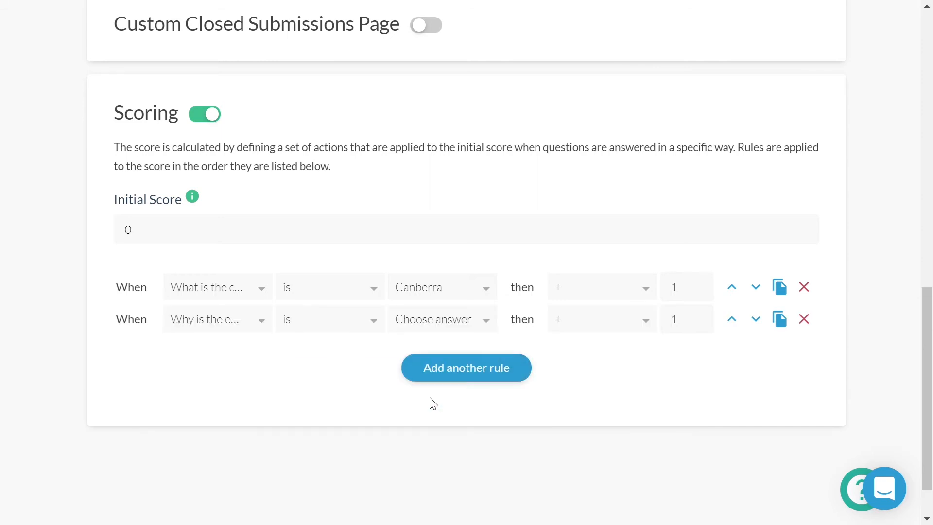
click(483, 321)
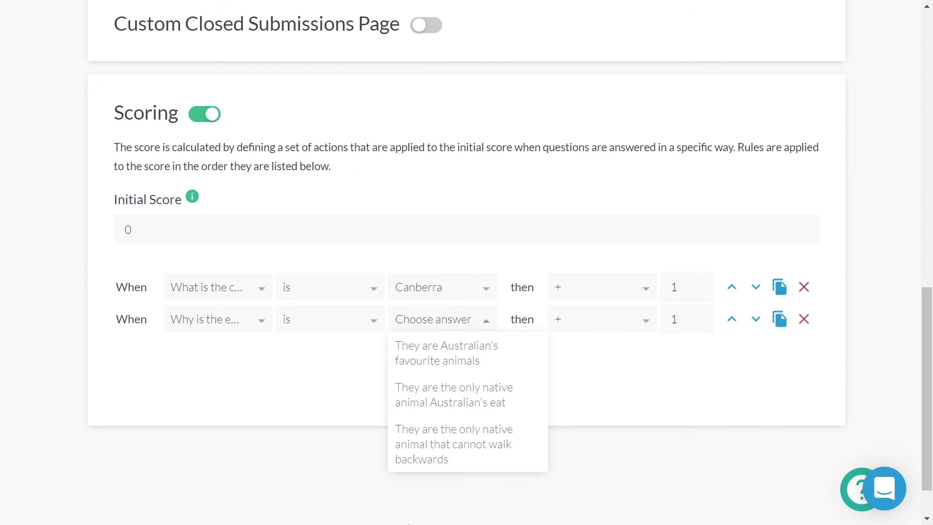
click(409, 462)
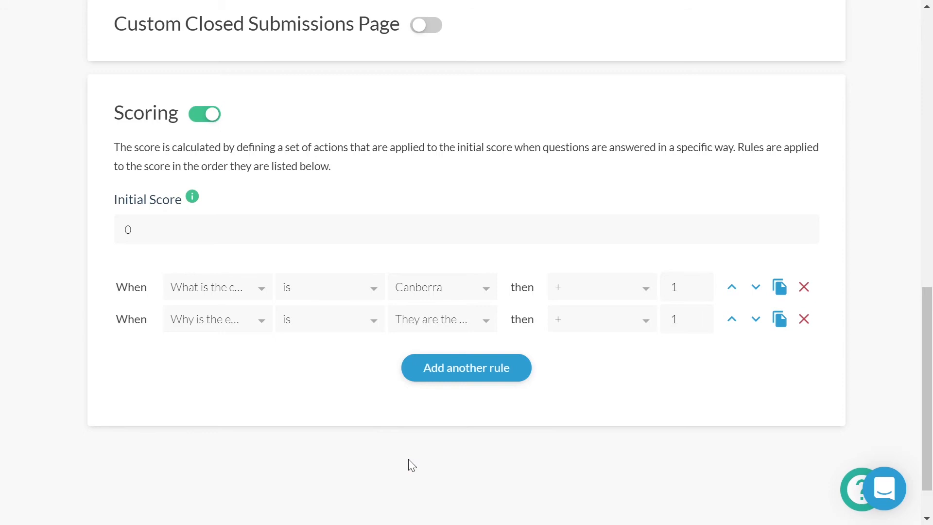
Step: Add a third +1 rule for The emu on the military war question, then return to Design
click(448, 377)
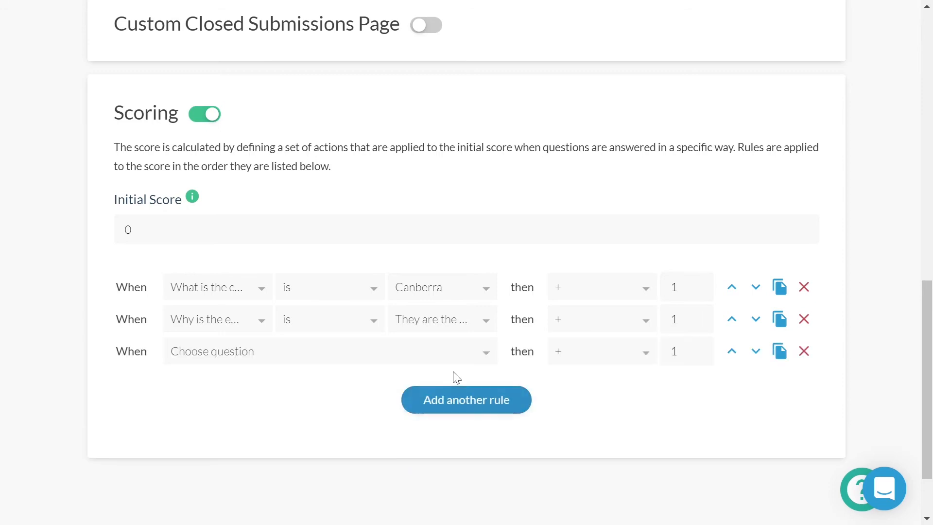
click(461, 348)
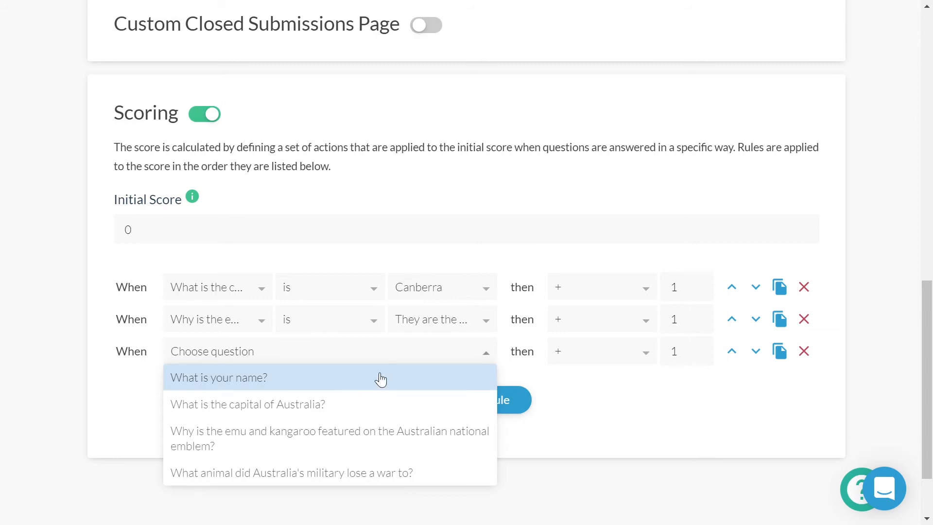
click(342, 472)
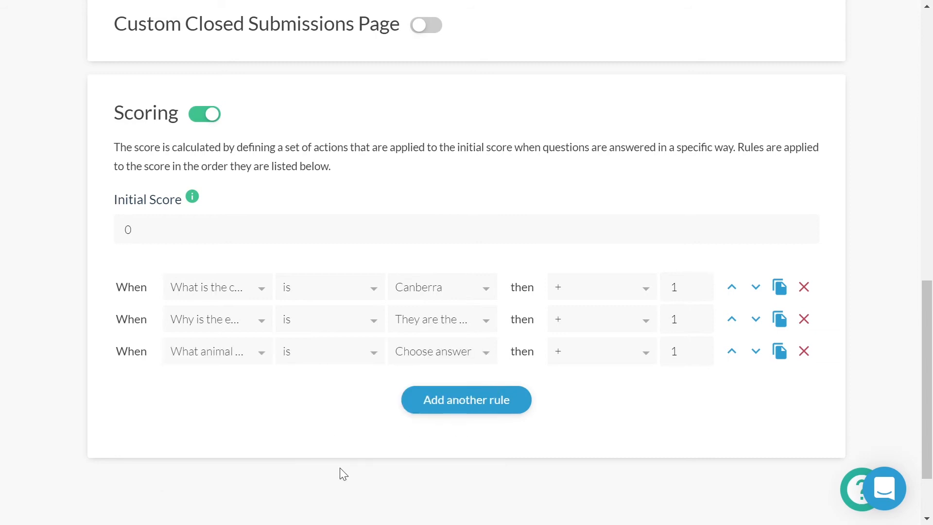
click(486, 360)
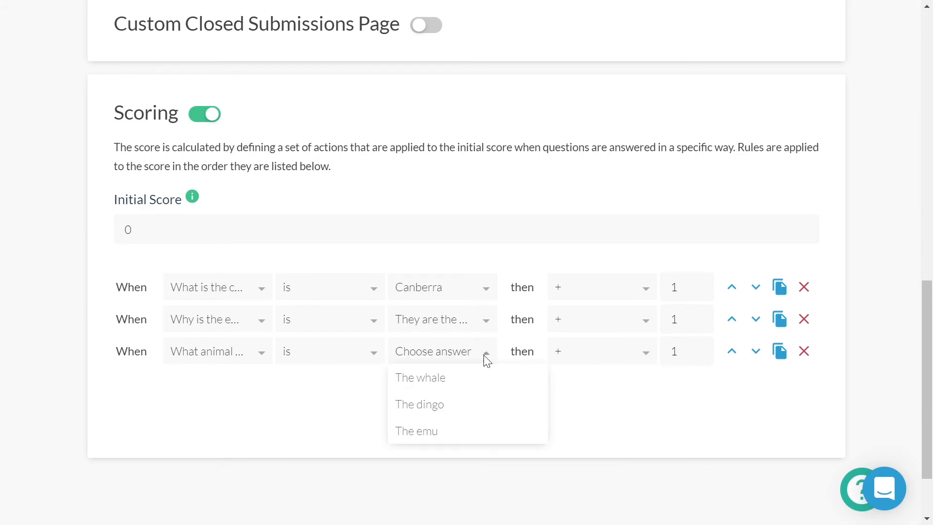
click(462, 427)
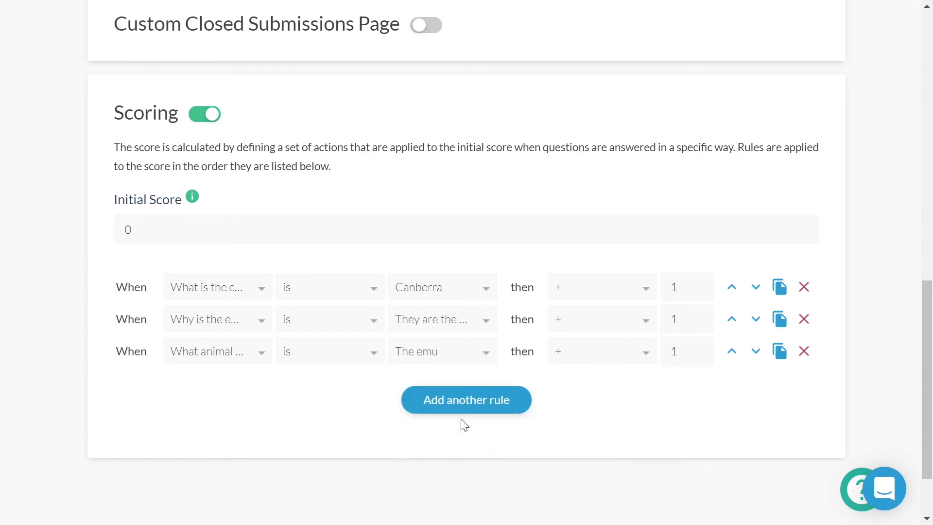
scroll(463, 423, up, 15)
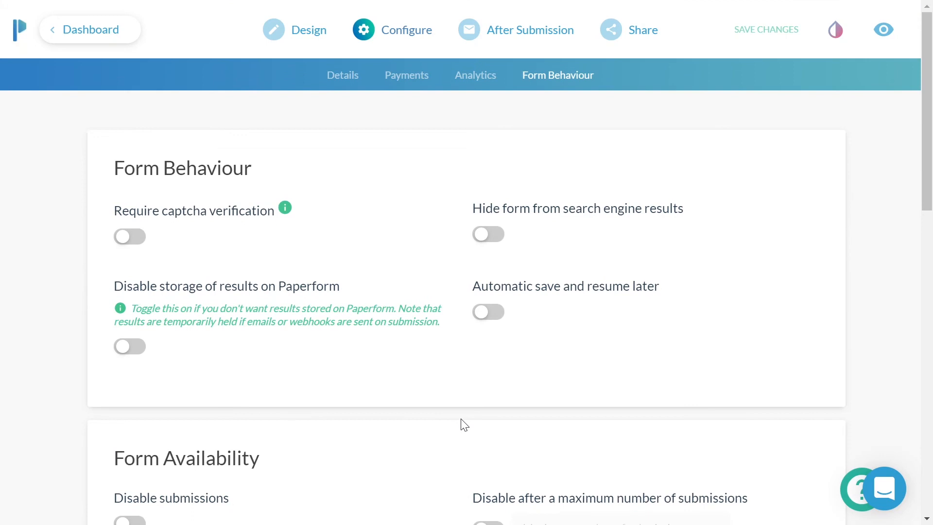
click(292, 39)
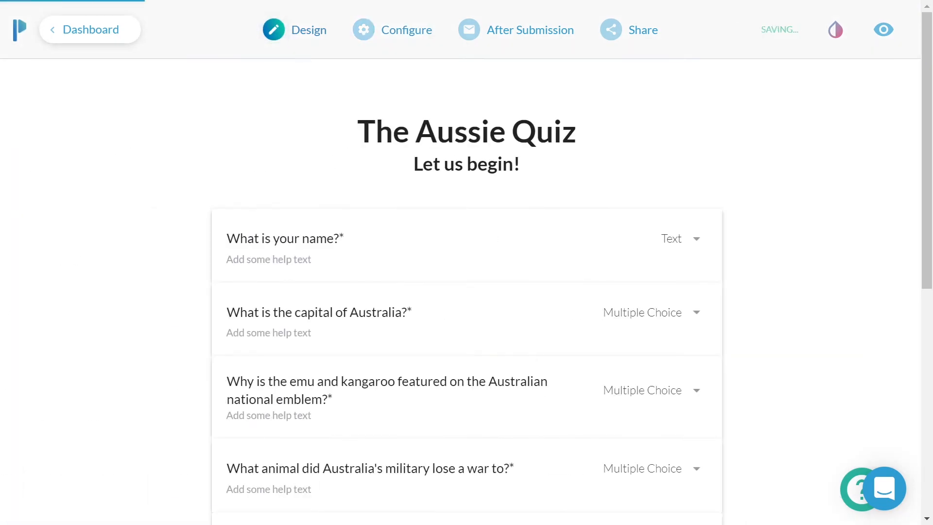
Step: Add a text line 'You Scored {{ score }} / 3' below the quiz questions
scroll(467, 263, down, 1)
scroll(446, 292, down, 5)
click(447, 291)
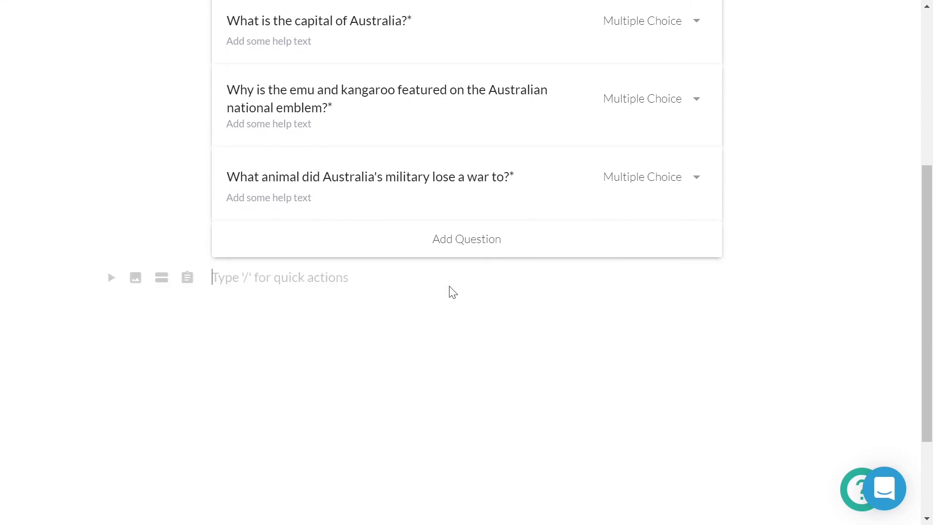
key(Return)
scroll(447, 292, up, 1)
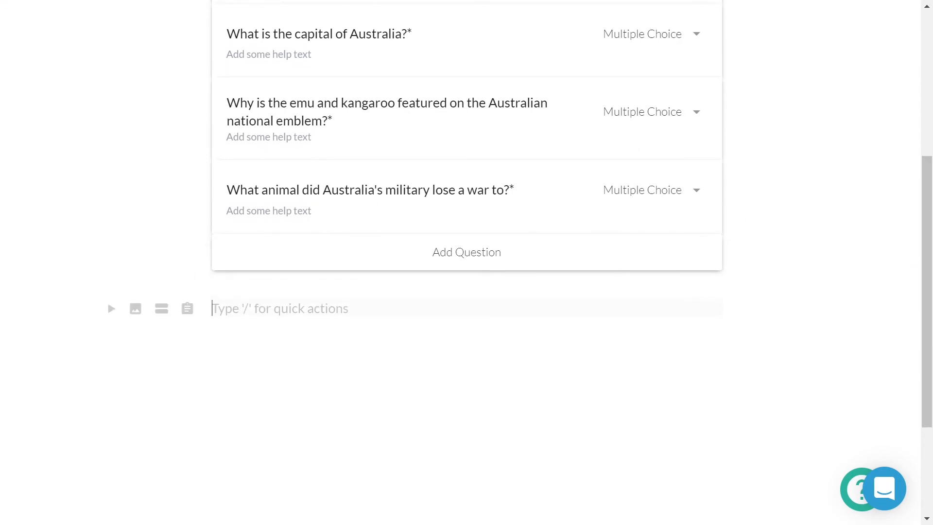
text(You Sc)
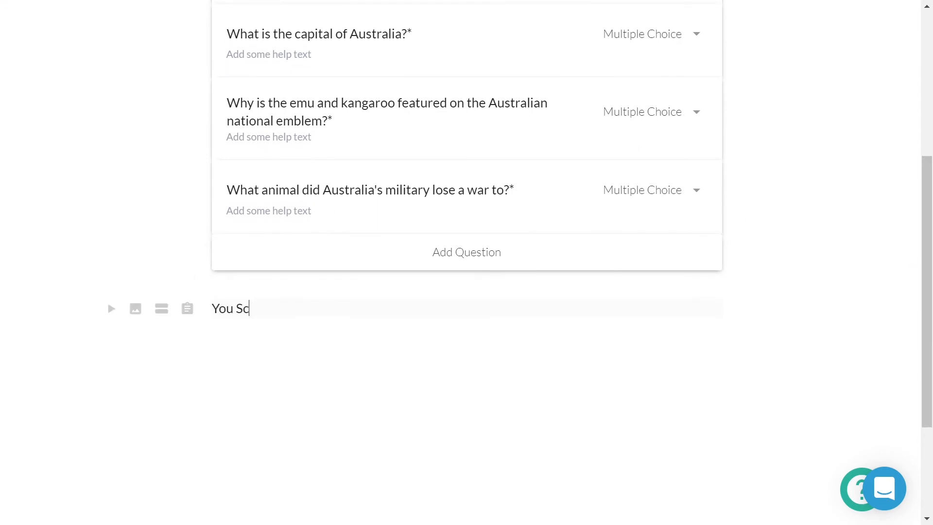
text(ored {{ sco)
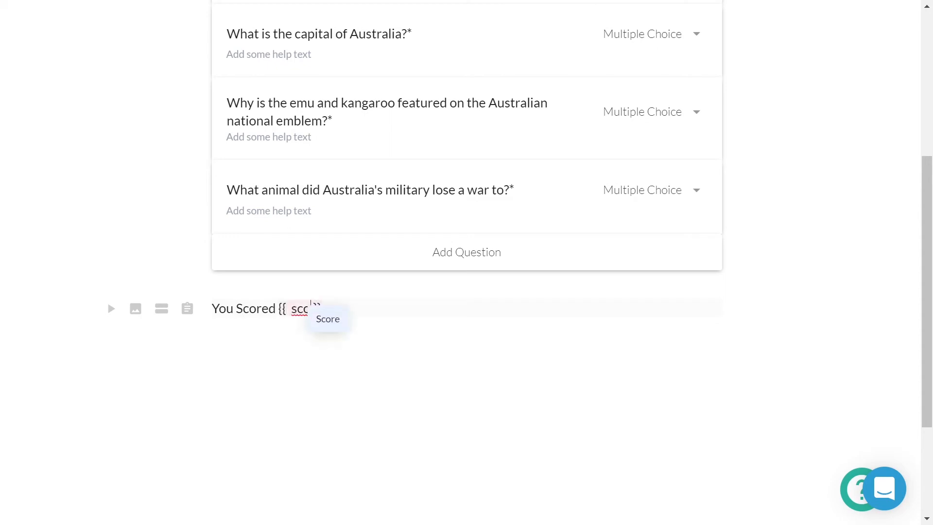
text(re)
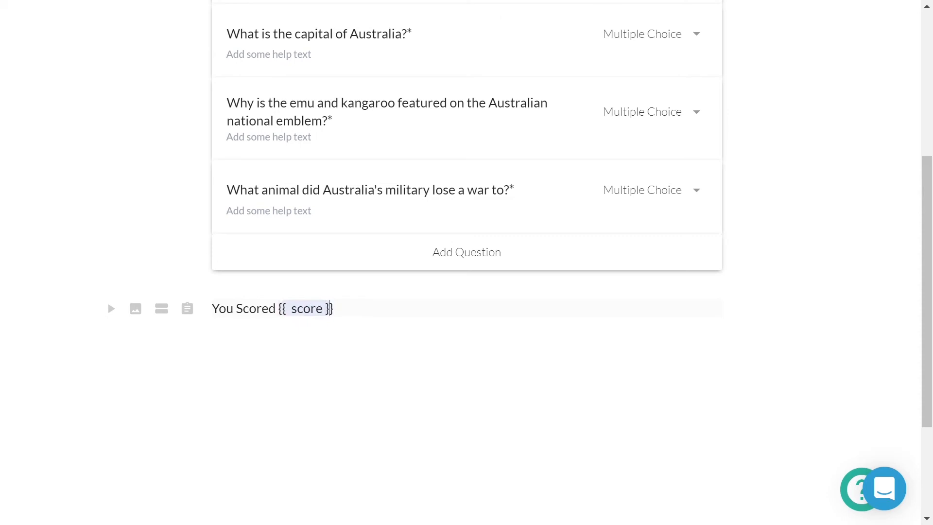
text( }} / 3)
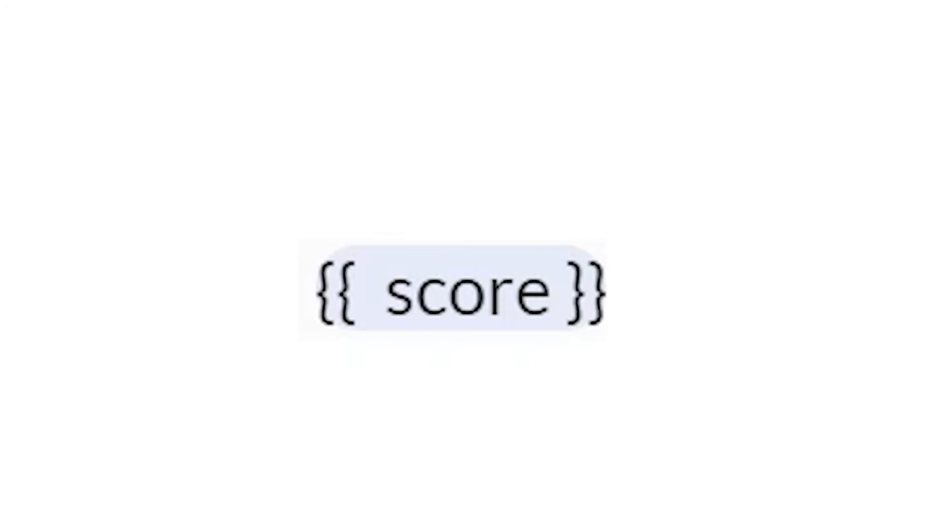
Step: Centre-align the 'You Scored {{ score }} / 3' line
key(shift+Up)
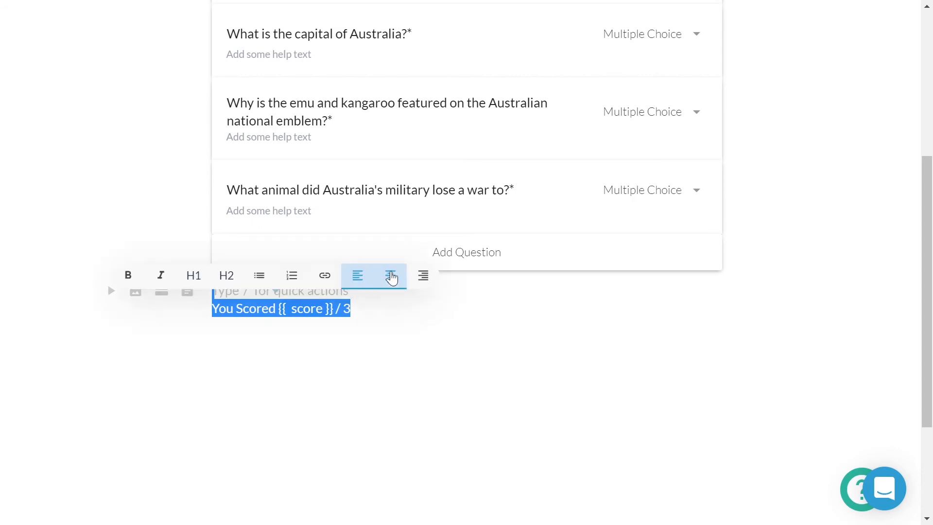
click(390, 276)
click(598, 349)
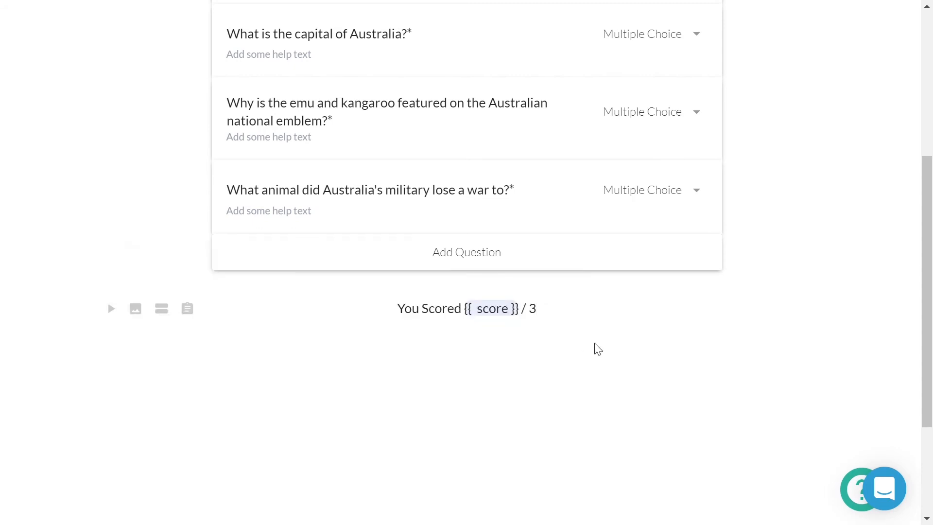
scroll(595, 346, up, 6)
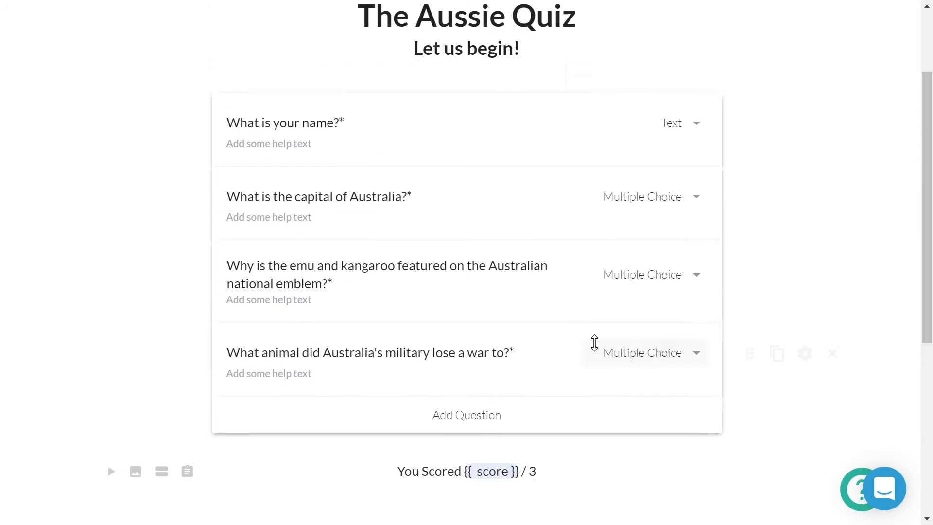
mouse_move(489, 35)
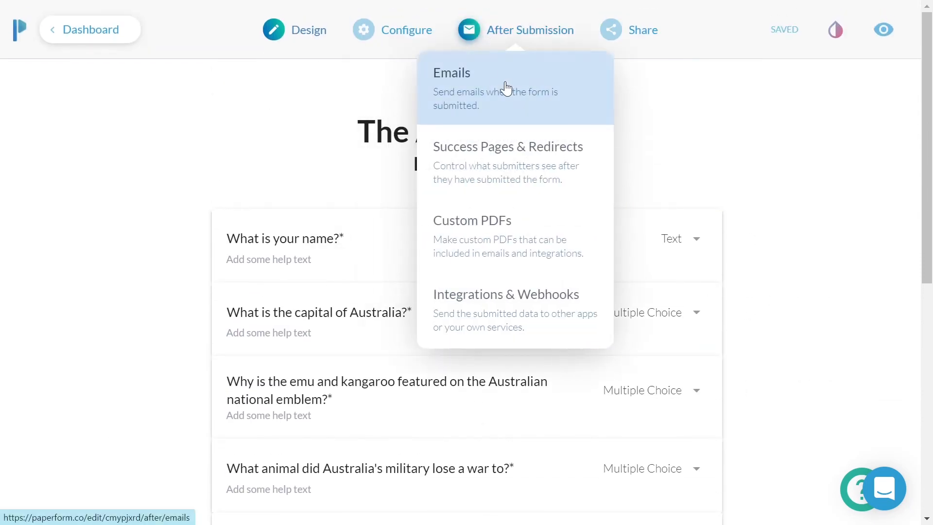
Step: Turn on dynamic success pages and create a new success page
click(505, 90)
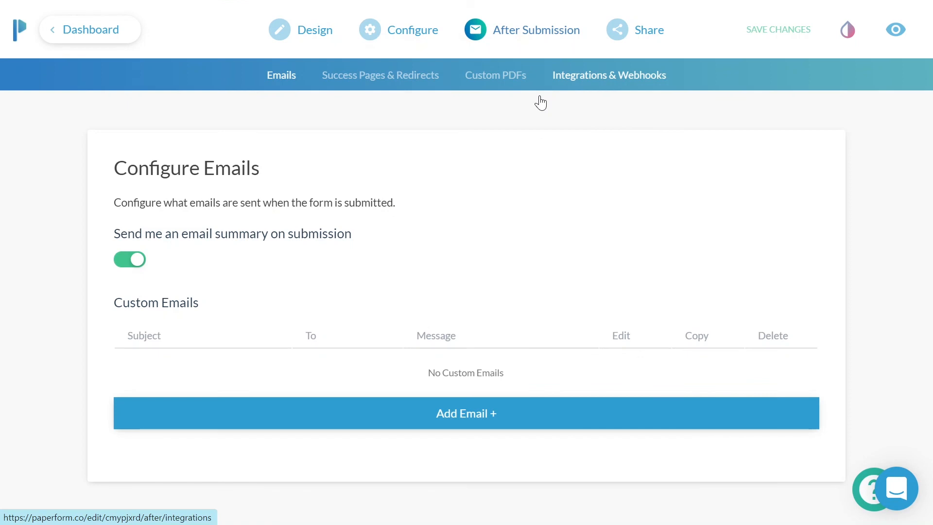
click(402, 80)
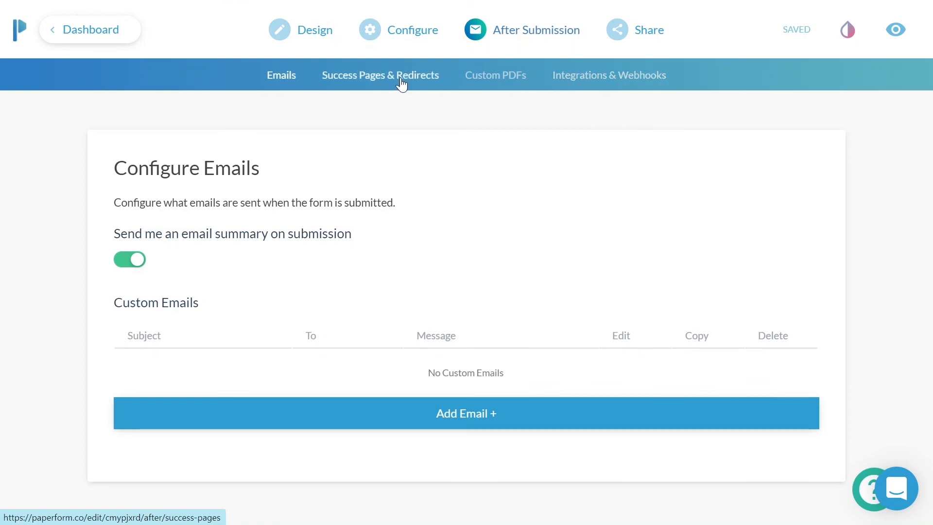
scroll(433, 226, down, 5)
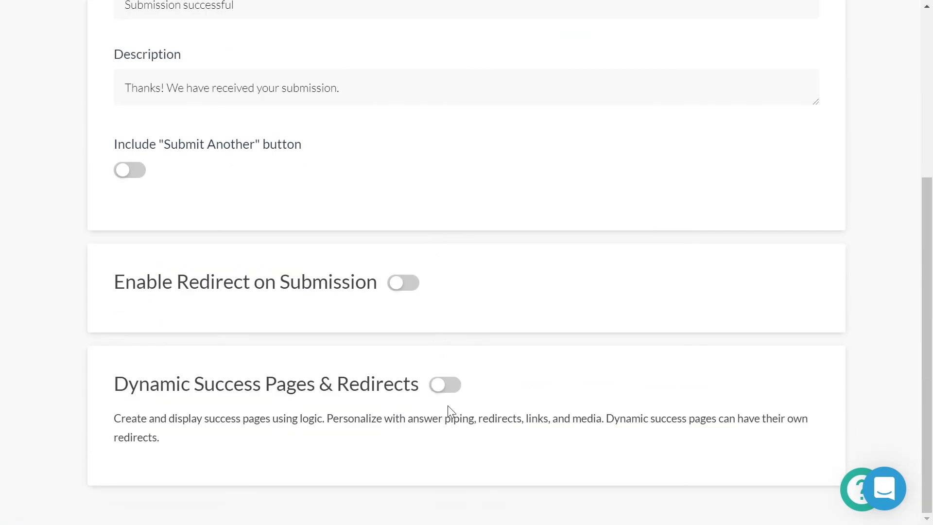
click(445, 387)
scroll(434, 398, down, 3)
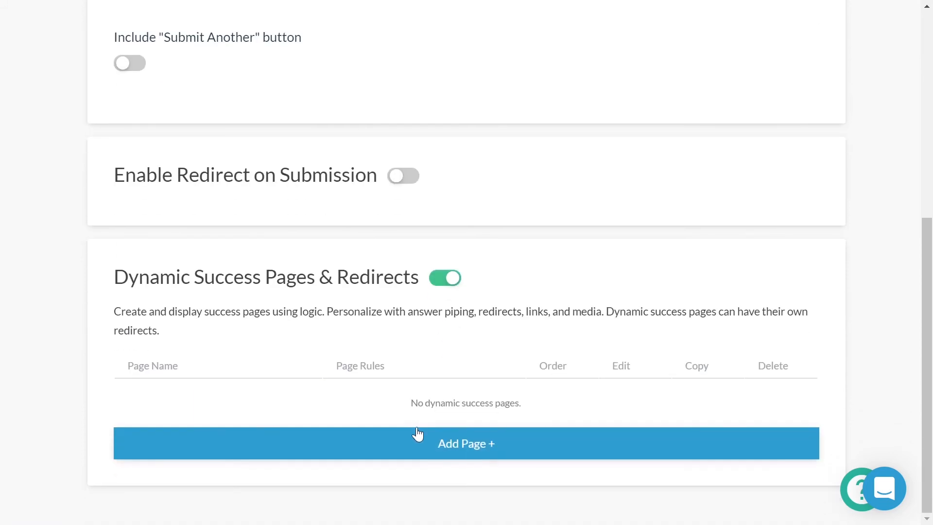
click(417, 436)
Step: Write 'Congratulations' and 'You scored [Score]/3' on the success page
scroll(461, 311, down, 1)
drag(587, 359, 308, 329)
text(Congratulations)
key(Return)
text(You scored {{sco)
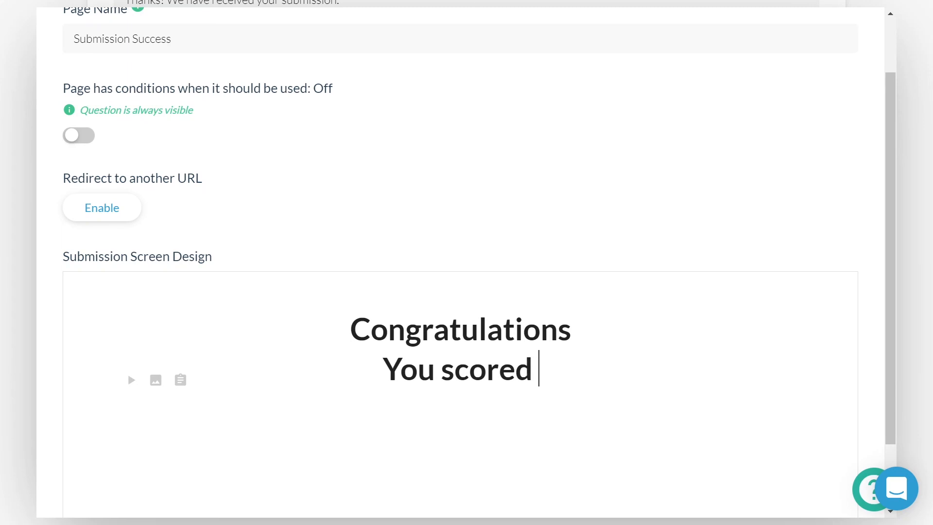
key(Return)
text(/3)
key(Return)
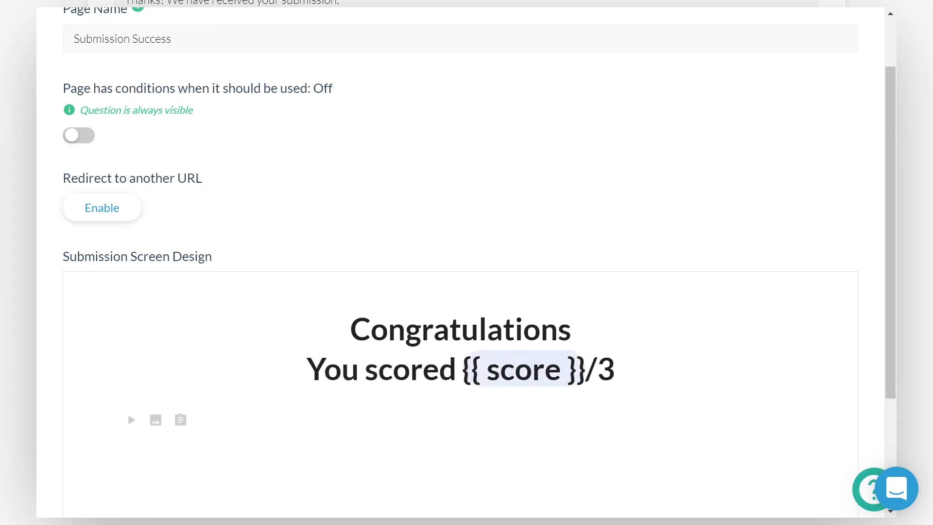
Step: Insert a waving Australian flag GIF from a GIPHY 'australia' search, then close the page editor
click(156, 421)
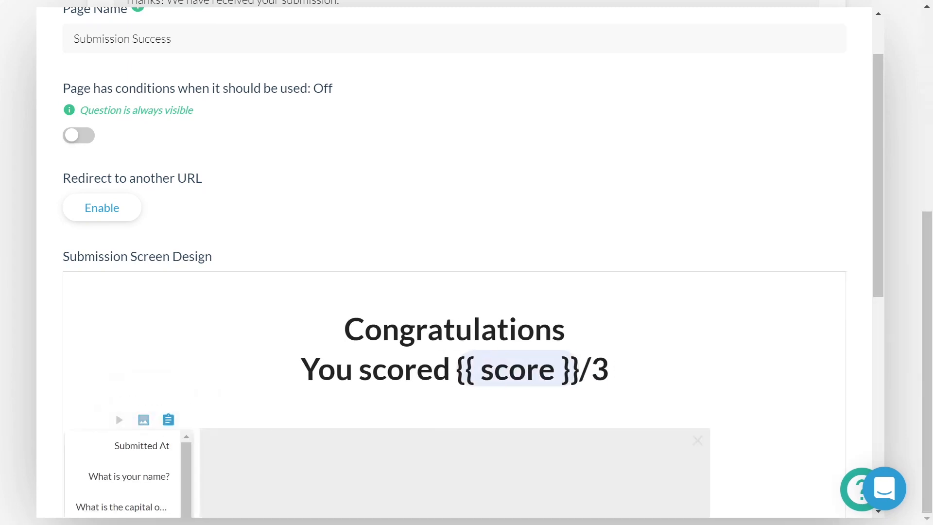
click(309, 50)
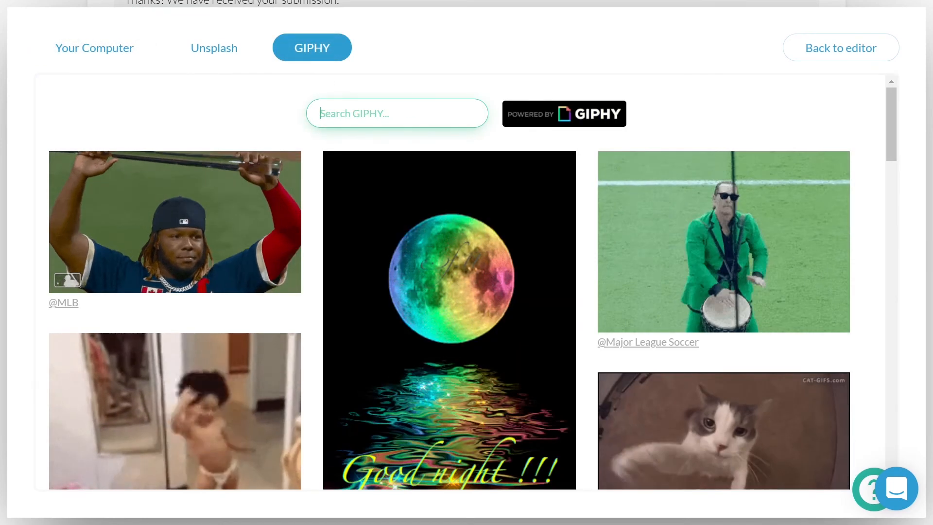
text(australia)
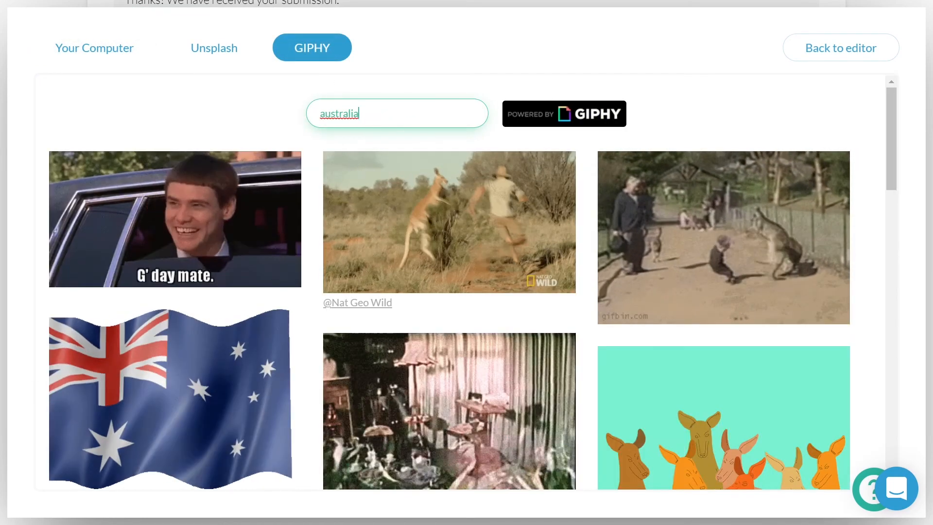
click(204, 418)
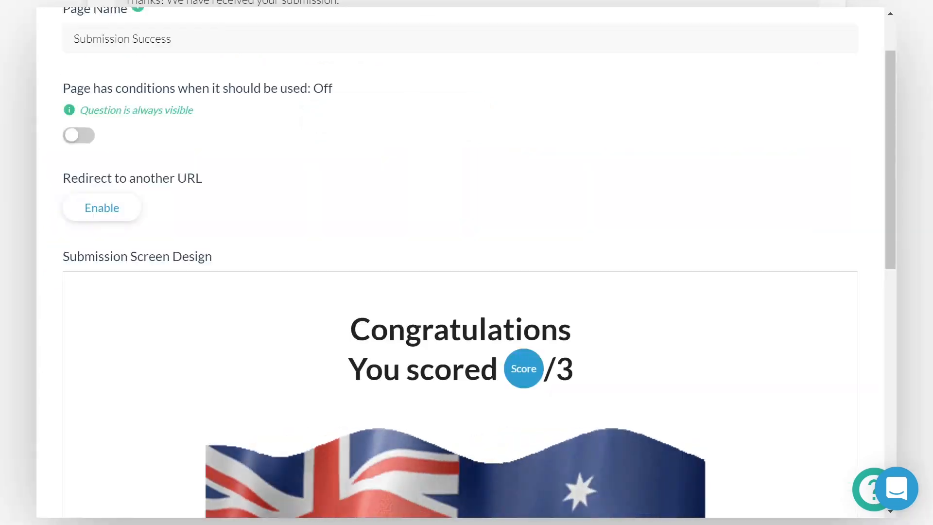
scroll(460, 262, down, 4)
scroll(203, 416, down, 2)
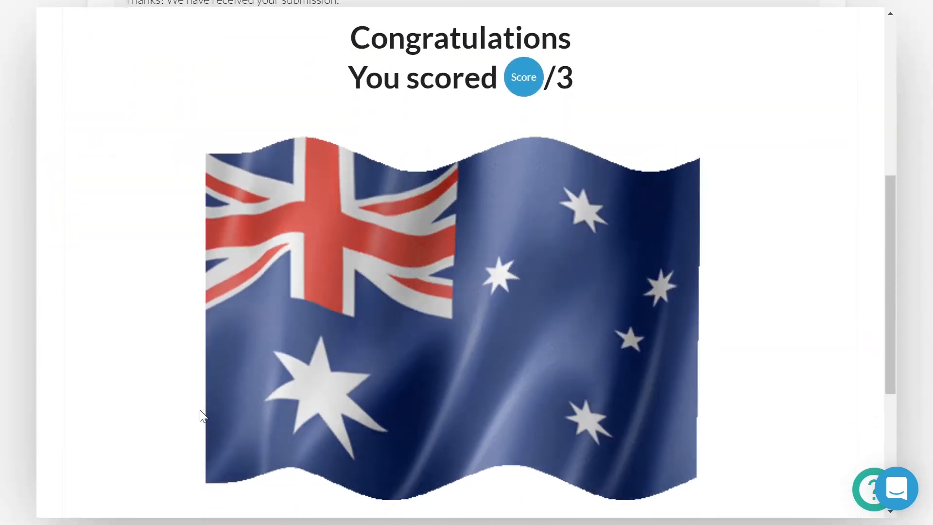
scroll(203, 416, up, 3)
scroll(203, 416, up, 4)
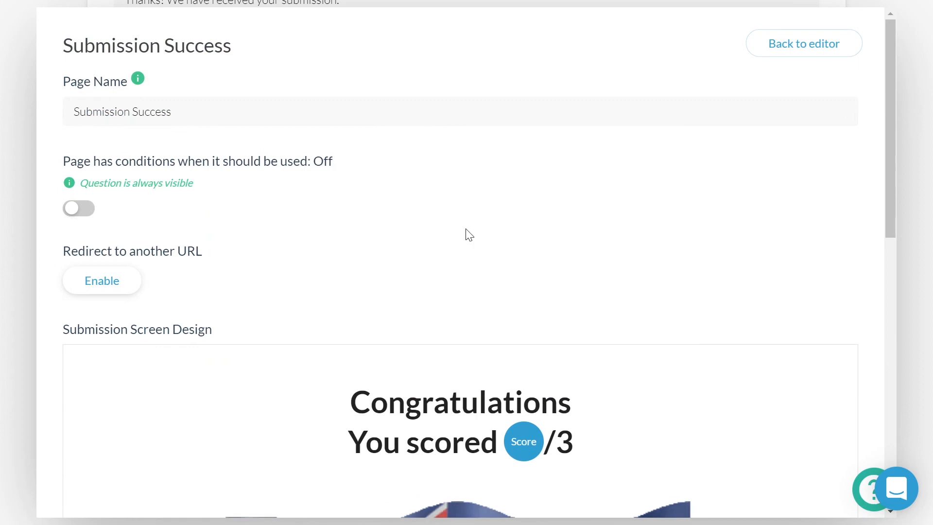
click(780, 56)
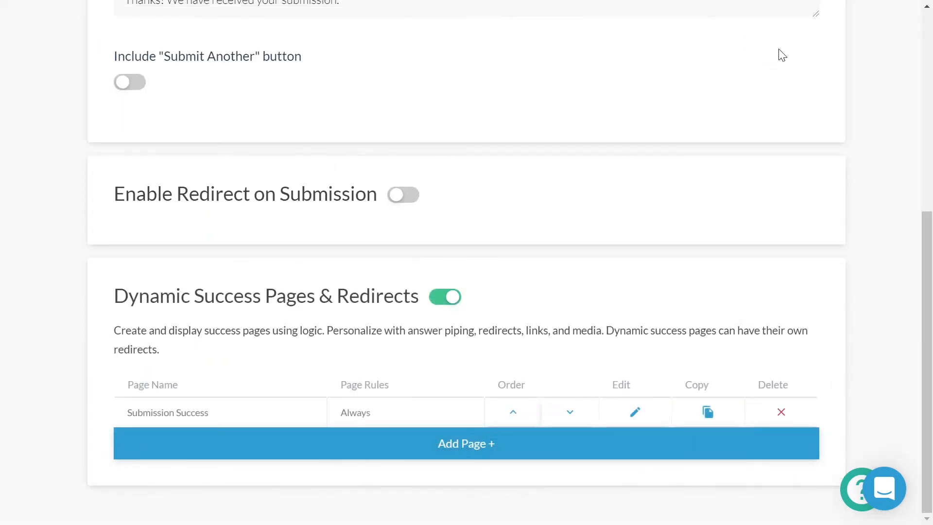
scroll(780, 54, up, 7)
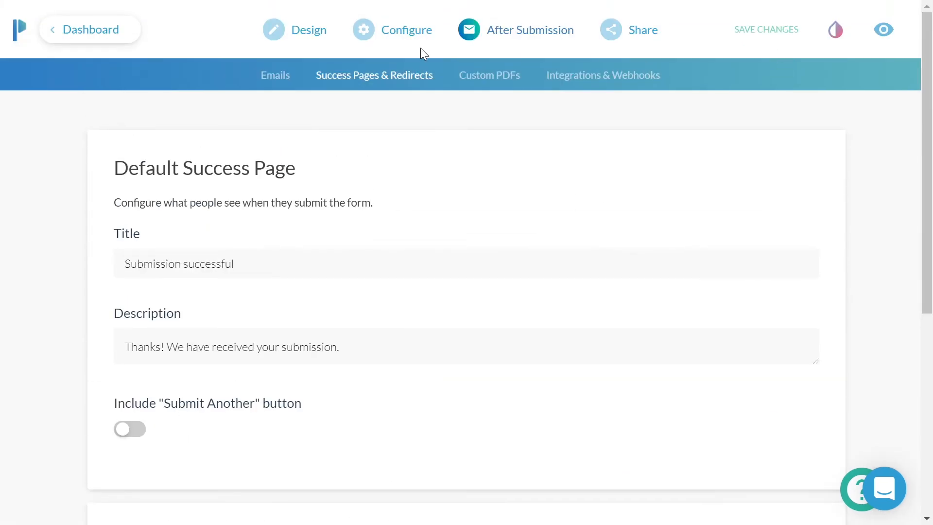
Step: Insert the uploaded Uluru photo on a new line above The Aussie Quiz title
click(300, 43)
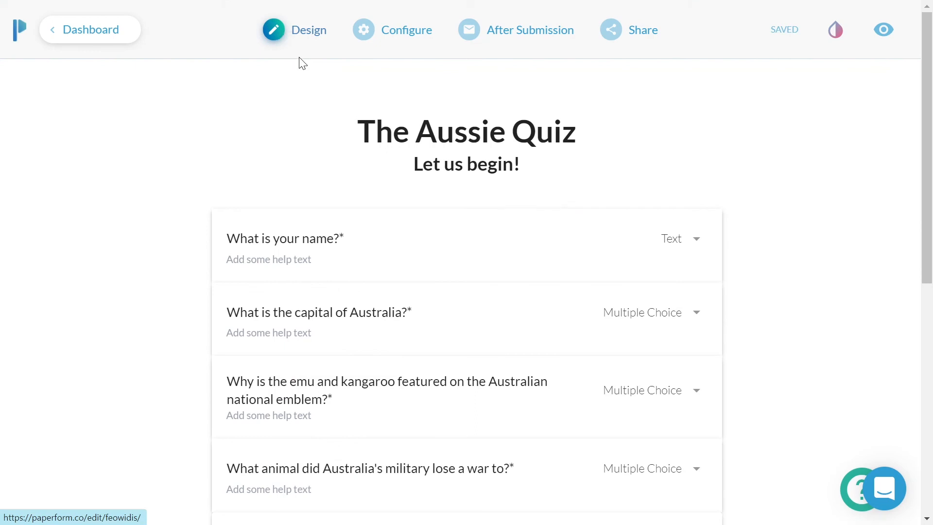
click(358, 131)
key(Return)
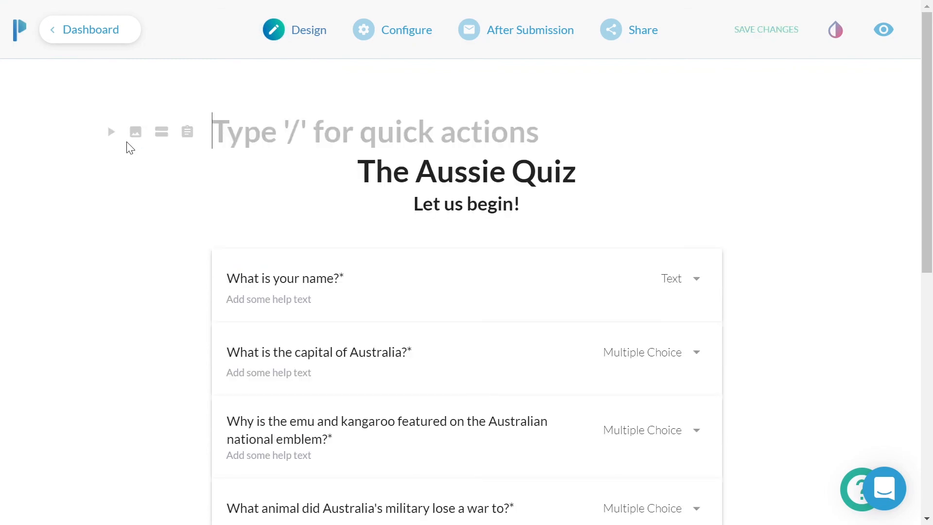
click(136, 135)
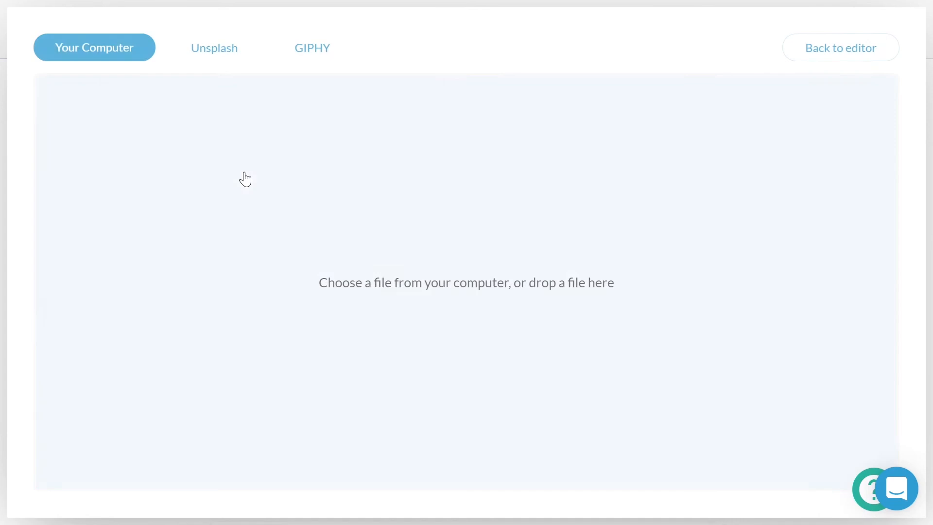
click(295, 171)
double_click(204, 128)
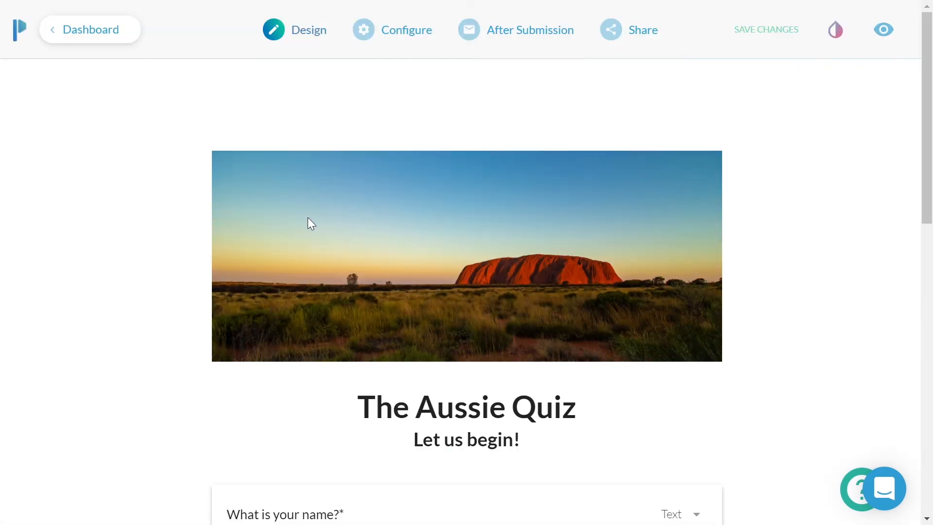
Step: Stretch the Uluru image to full page width
click(308, 218)
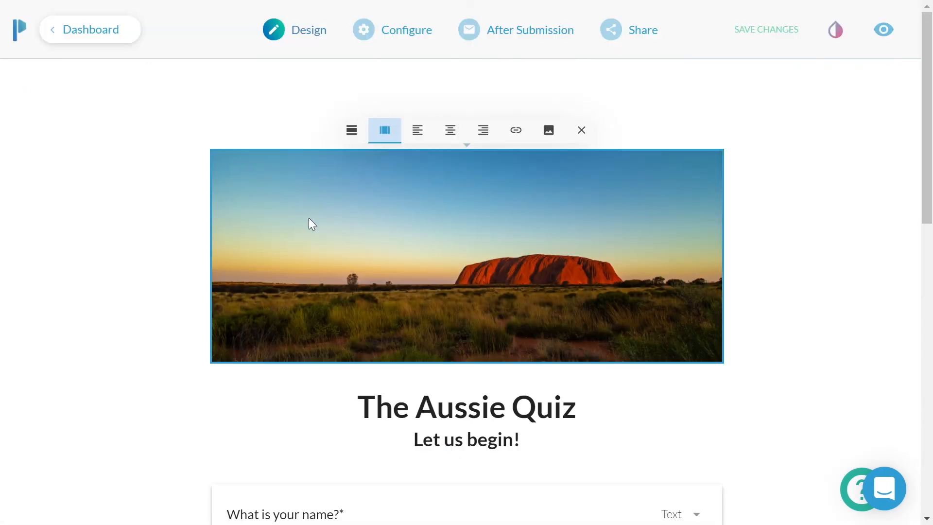
click(352, 136)
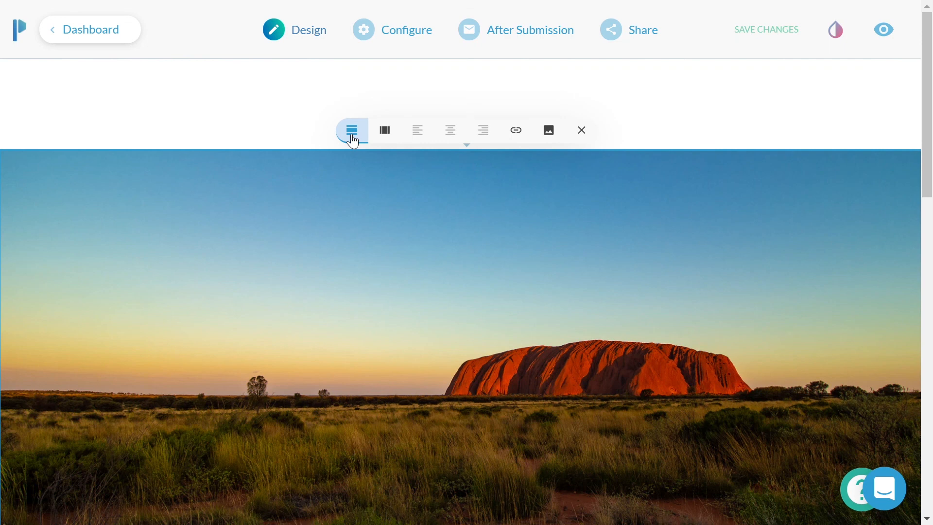
scroll(421, 253, down, 8)
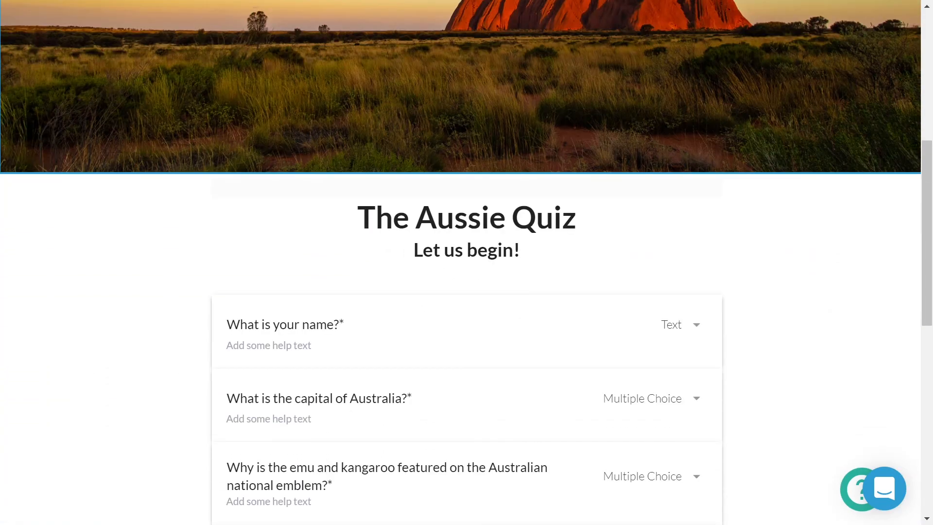
scroll(466, 263, down, 2)
scroll(466, 263, up, 9)
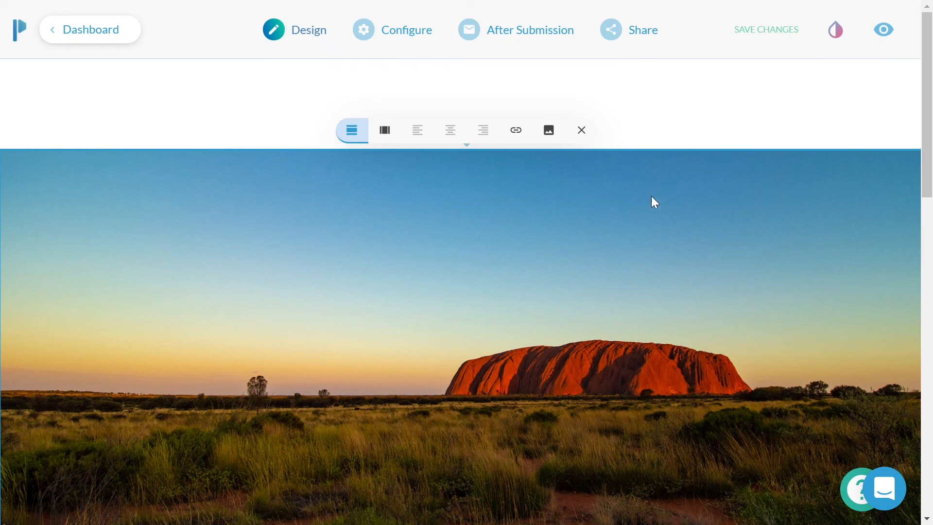
Step: Keep Guided Mode and set the theme background colour to yellow
click(833, 39)
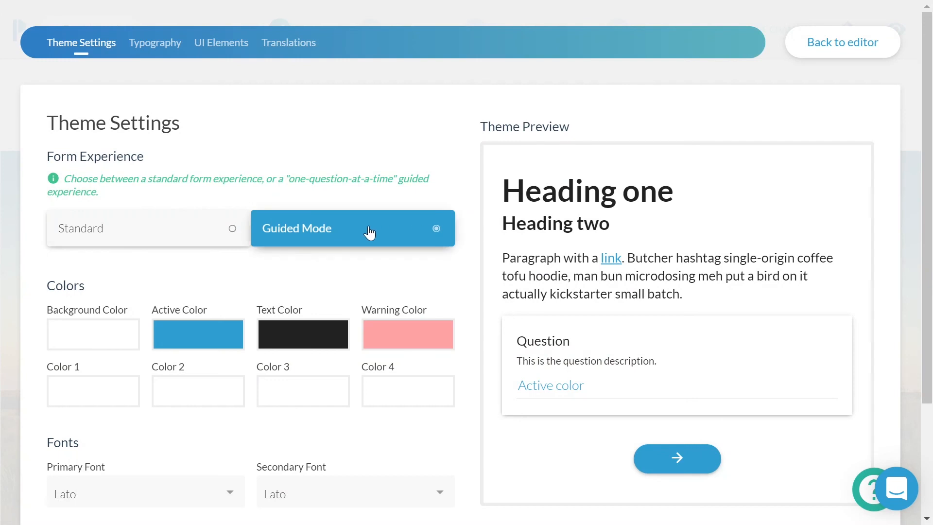
click(223, 229)
click(298, 230)
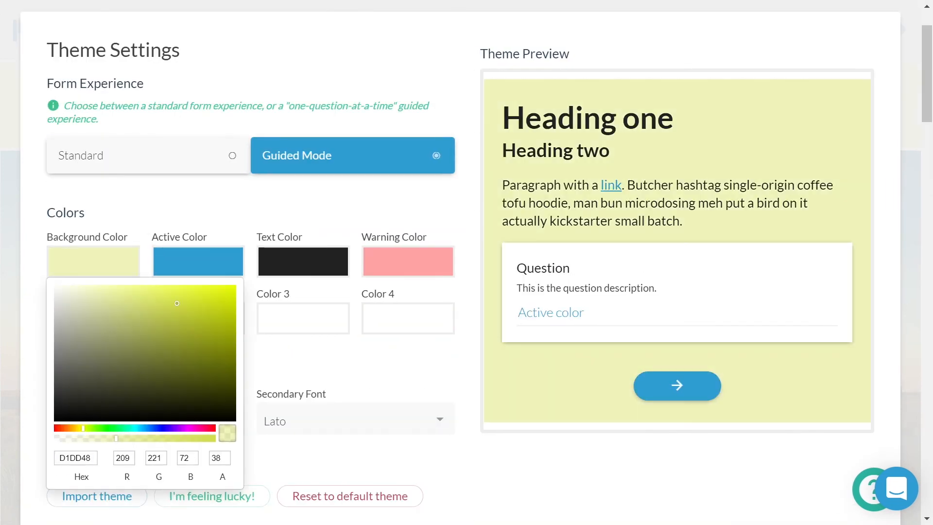
double_click(76, 458)
key(BackSpace)
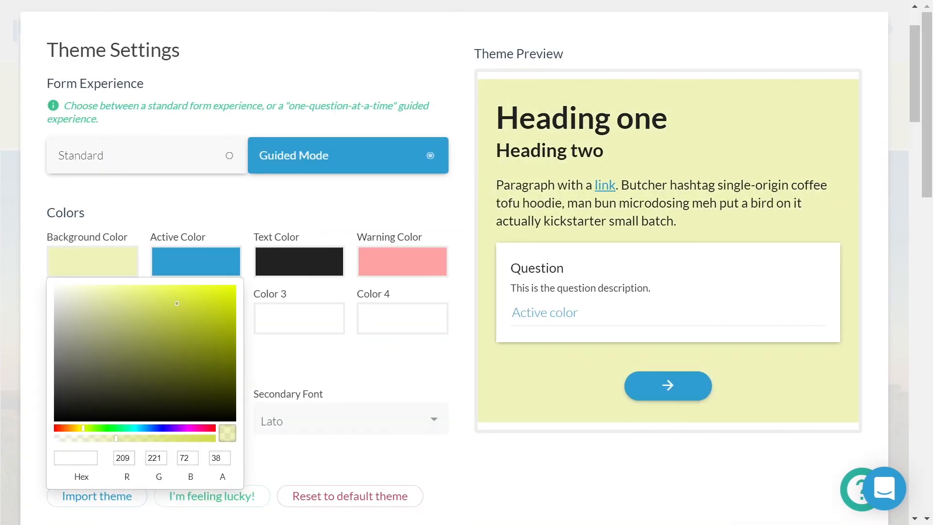
double_click(75, 457)
click(193, 257)
Step: Make the active colour green and set primary and secondary fonts to Montserrat
click(193, 256)
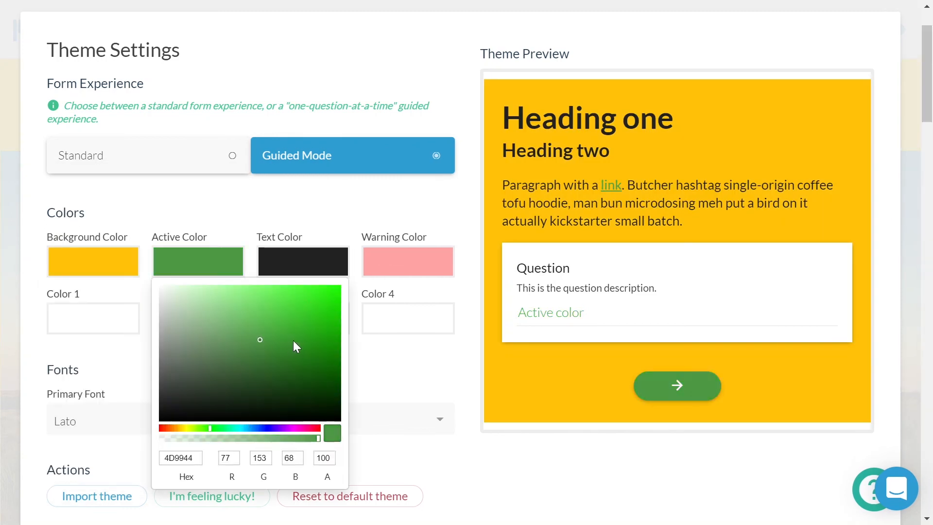
click(293, 340)
click(297, 262)
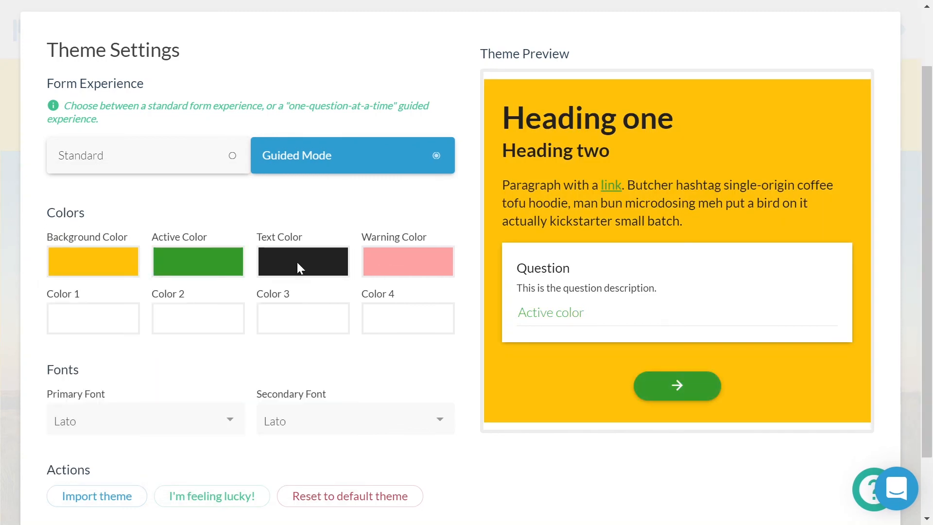
scroll(297, 262, down, 2)
click(223, 348)
text(mont)
click(92, 428)
click(350, 347)
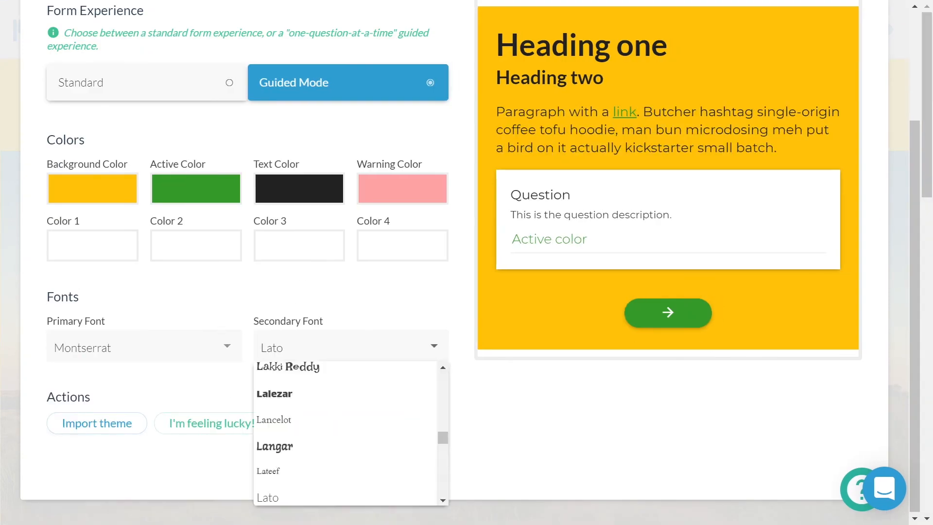
text(mont)
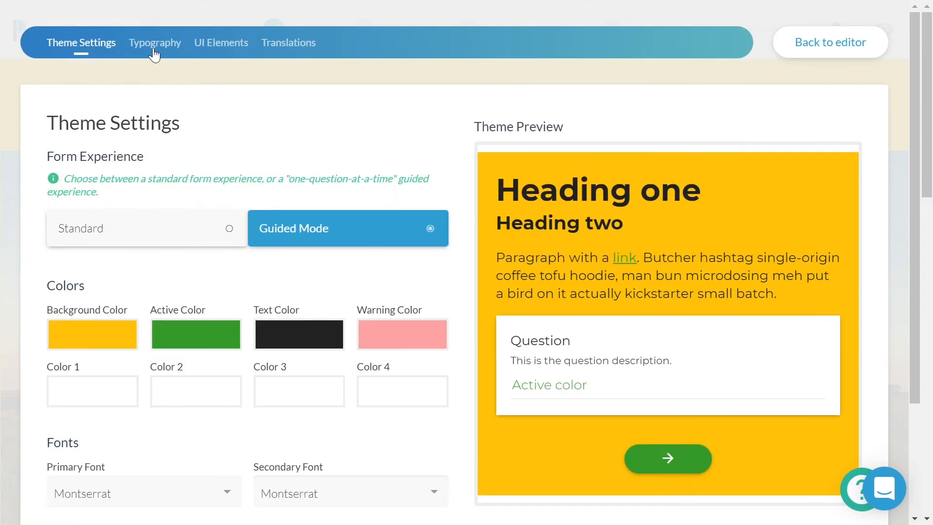
Step: Turn off question background cards in the UI elements settings and close the theme
click(222, 43)
click(63, 214)
click(290, 264)
click(291, 216)
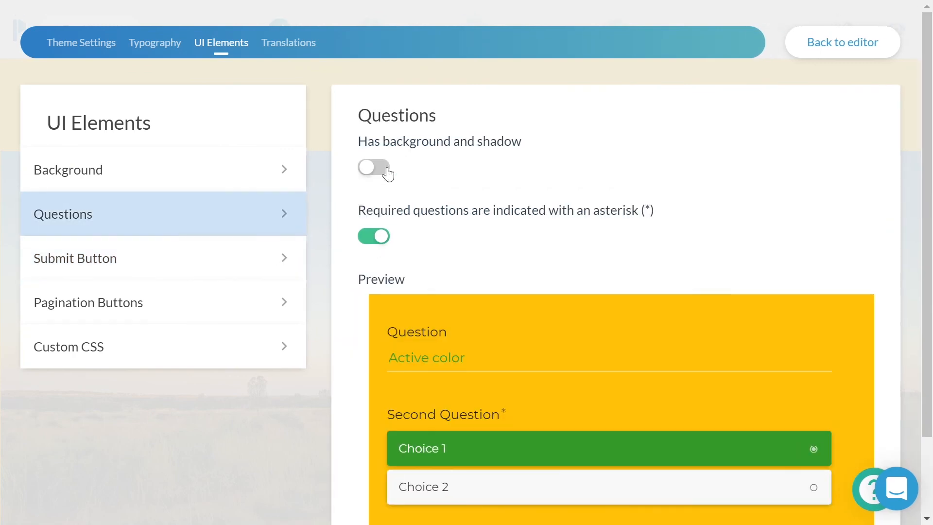
click(83, 43)
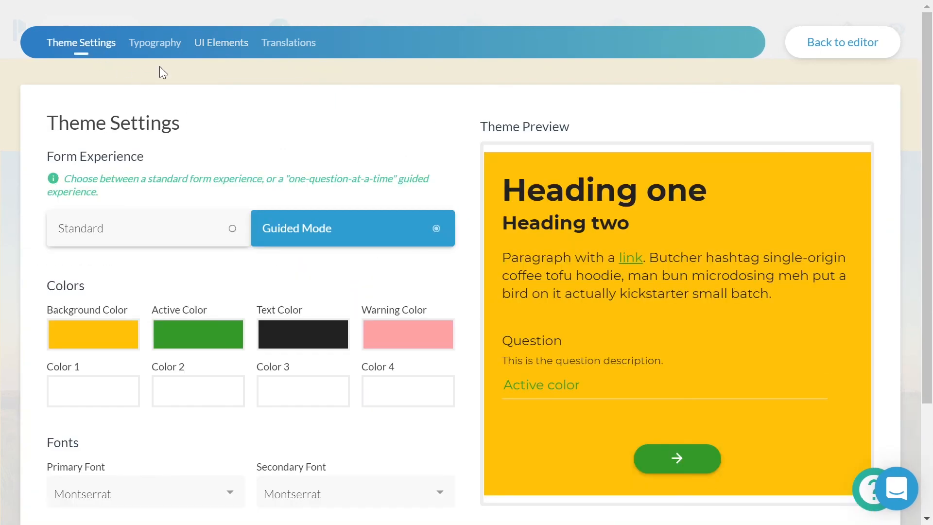
click(843, 48)
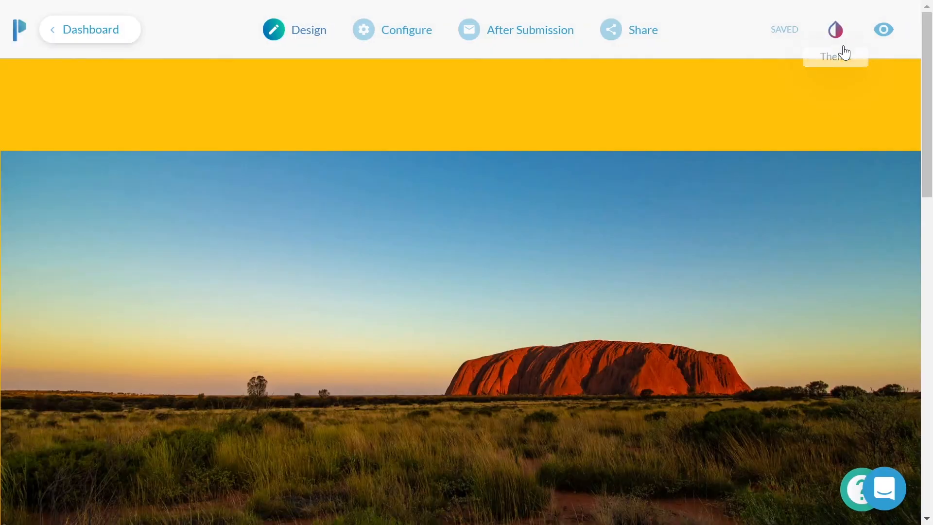
click(637, 38)
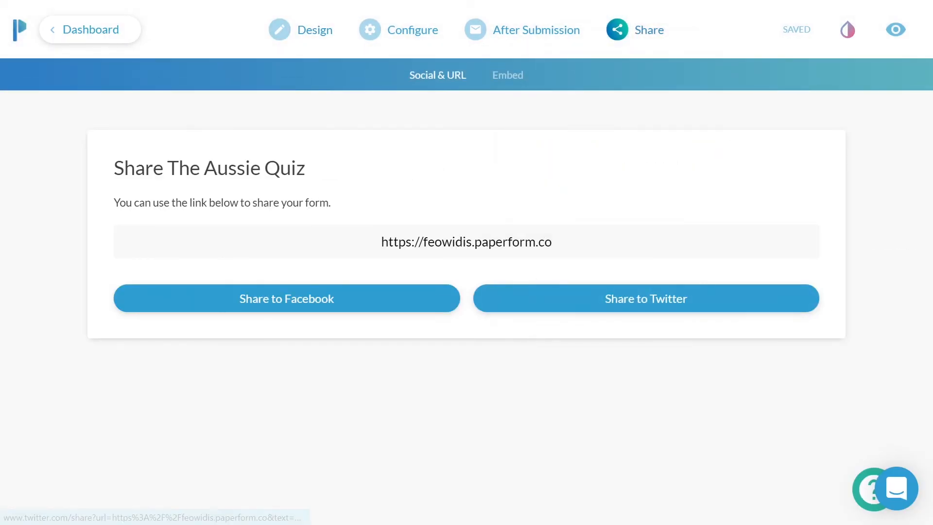
Step: Copy the quiz's public paperform.co link and preview the live yellow-themed quiz
click(550, 244)
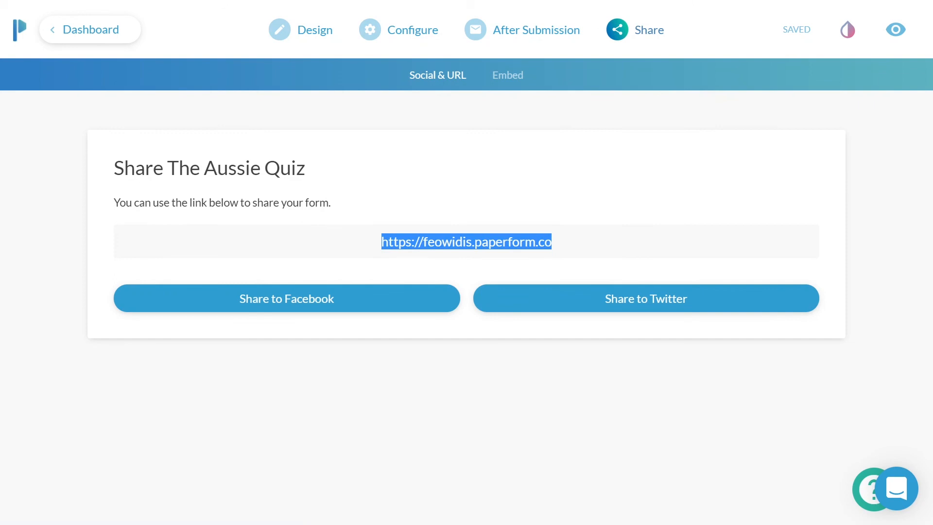
click(896, 30)
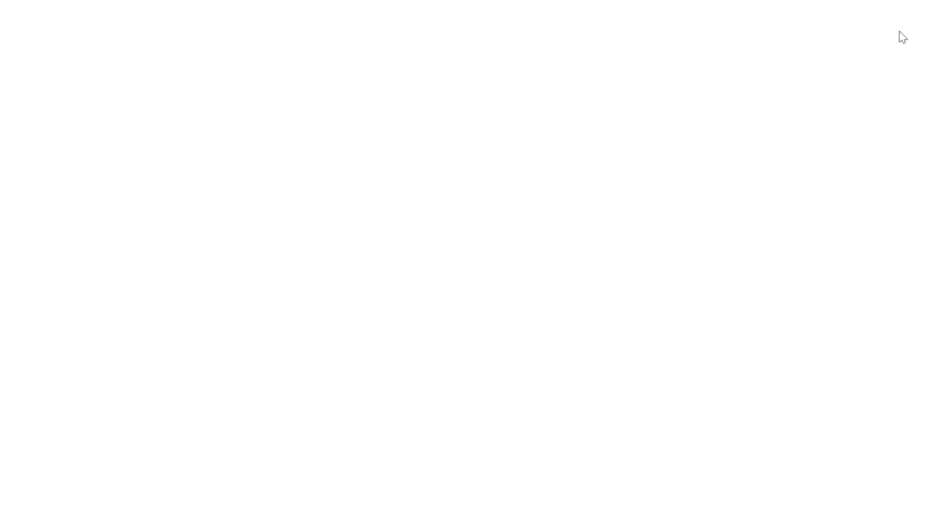